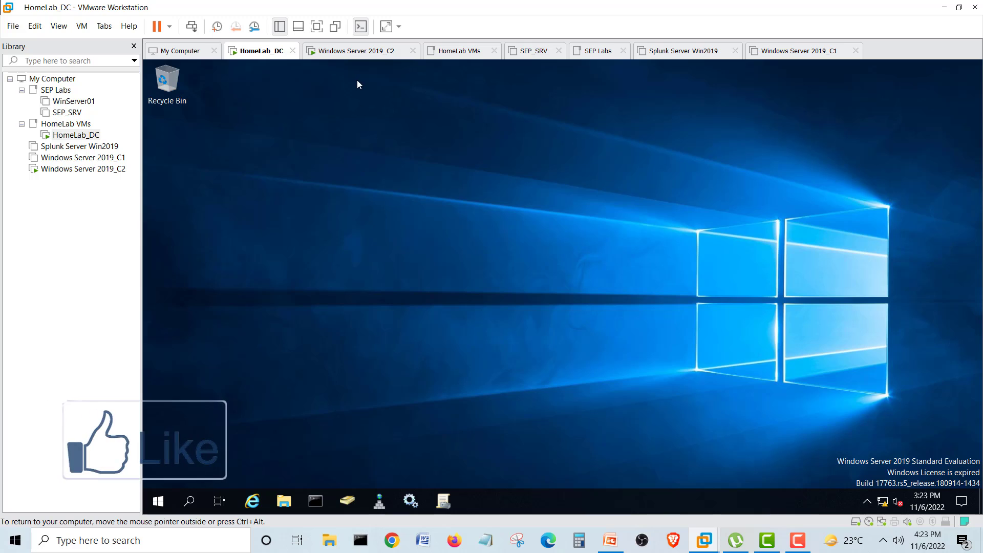
- Switch to the Windows Server 2019_C2 virtual machine
left_click(350, 59)
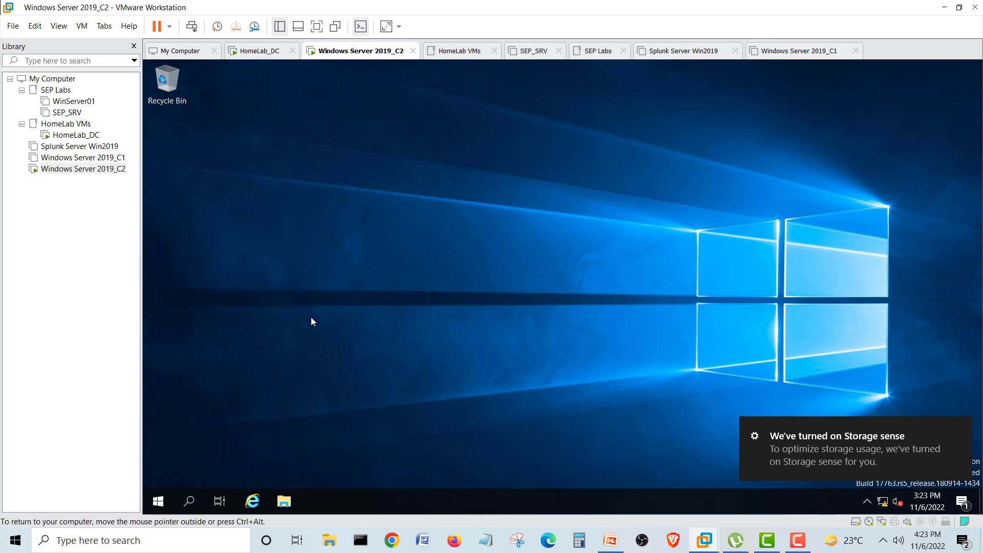
left_click(192, 504)
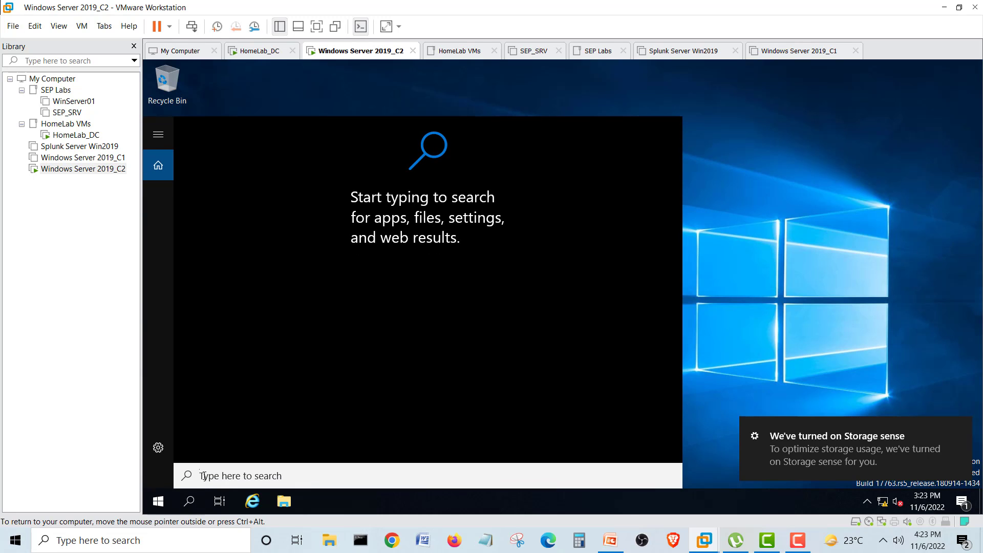
type("cmd")
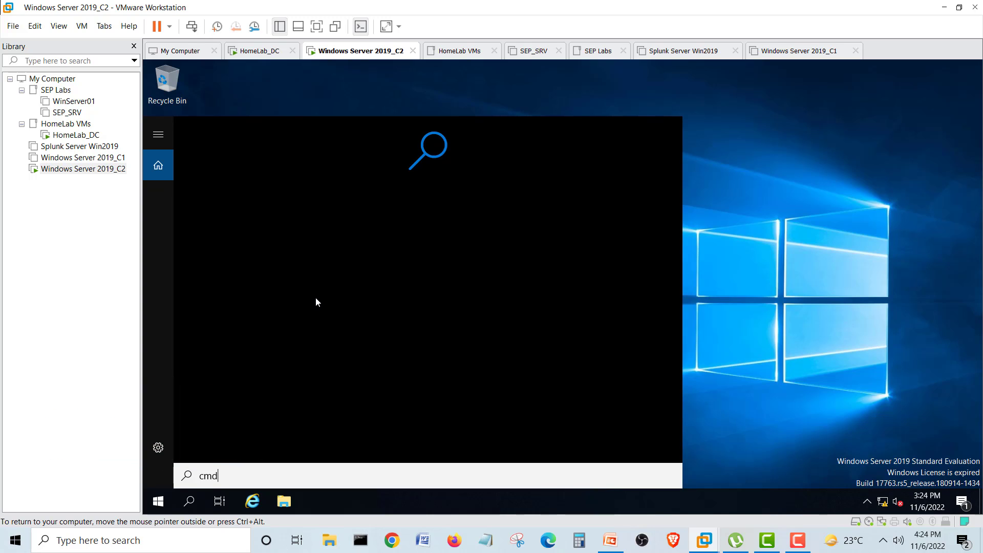
left_click(771, 289)
left_click(156, 503)
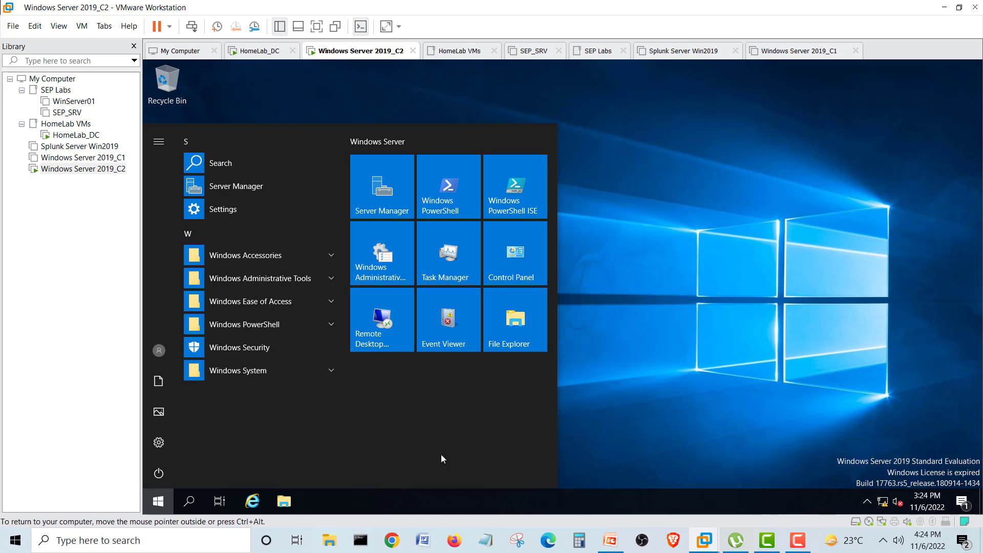
left_click(668, 340)
right_click(502, 160)
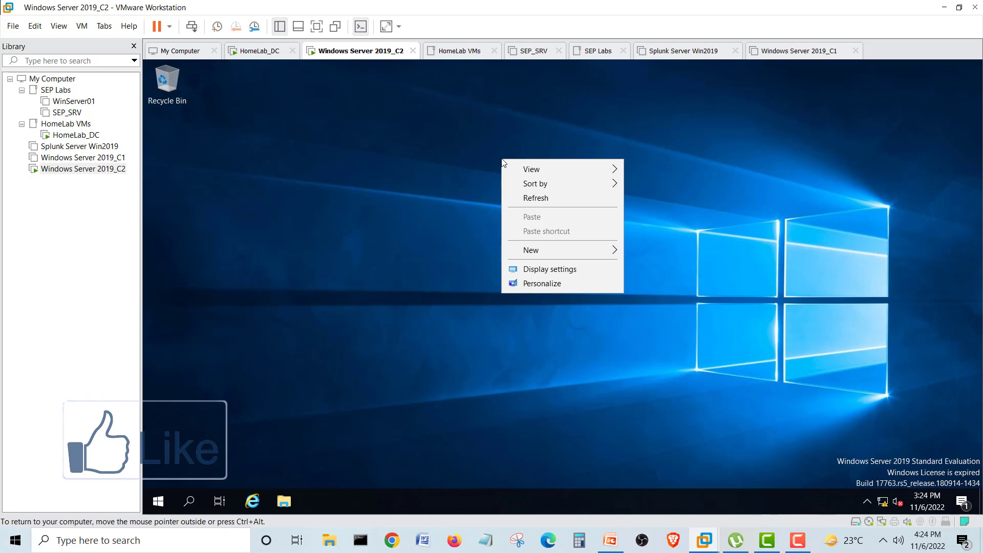
left_click(515, 198)
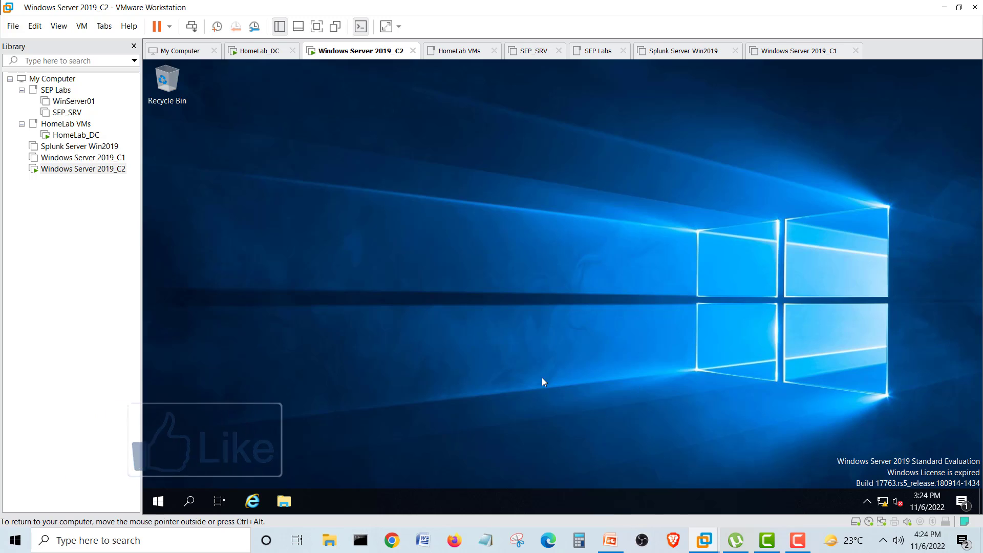
- Open This PC in the virtual machine's File Explorer and open the Data USB (E:) drive
left_click(283, 505)
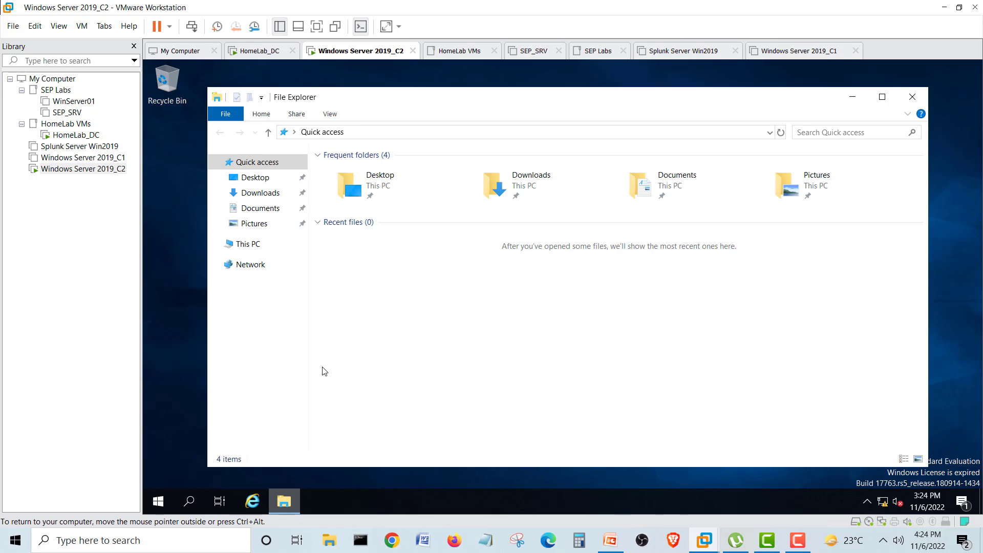
left_click(250, 245)
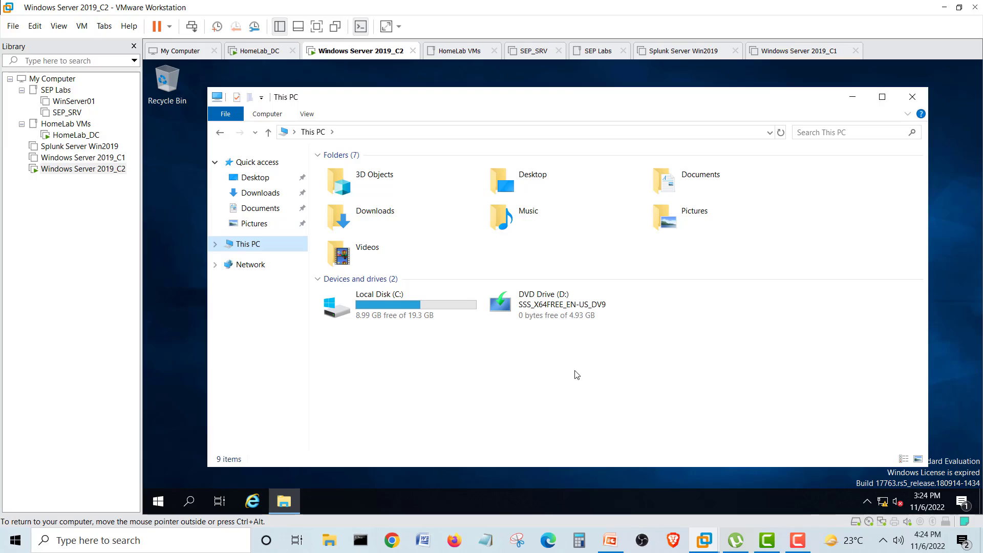
key("super+d")
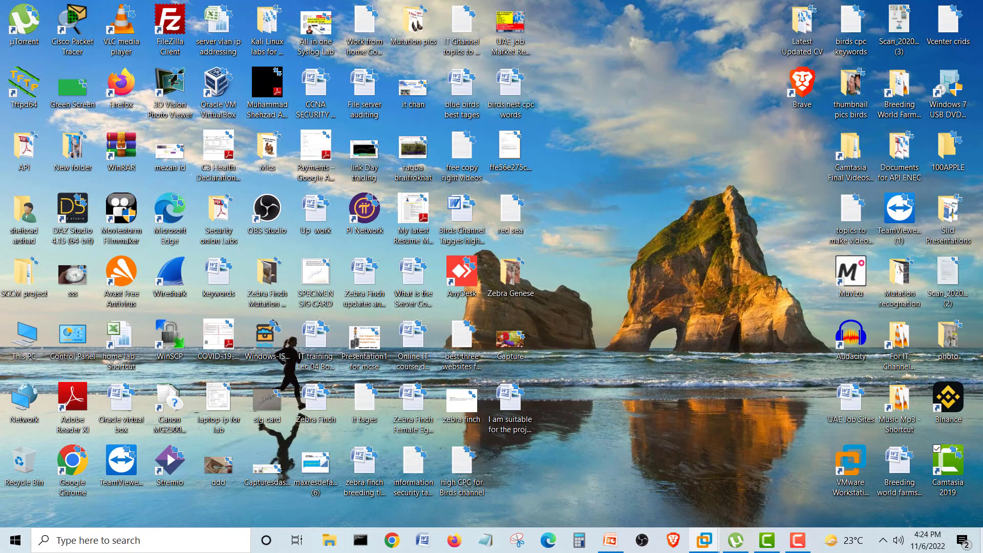
key("super+d")
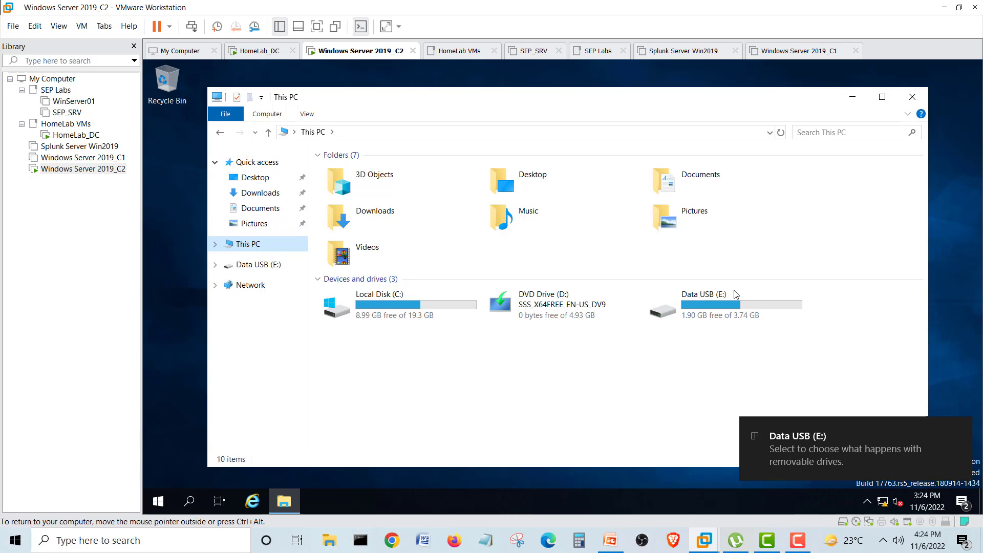
double_click(667, 314)
- Create a new folder named "test folder" on the USB drive
right_click(462, 245)
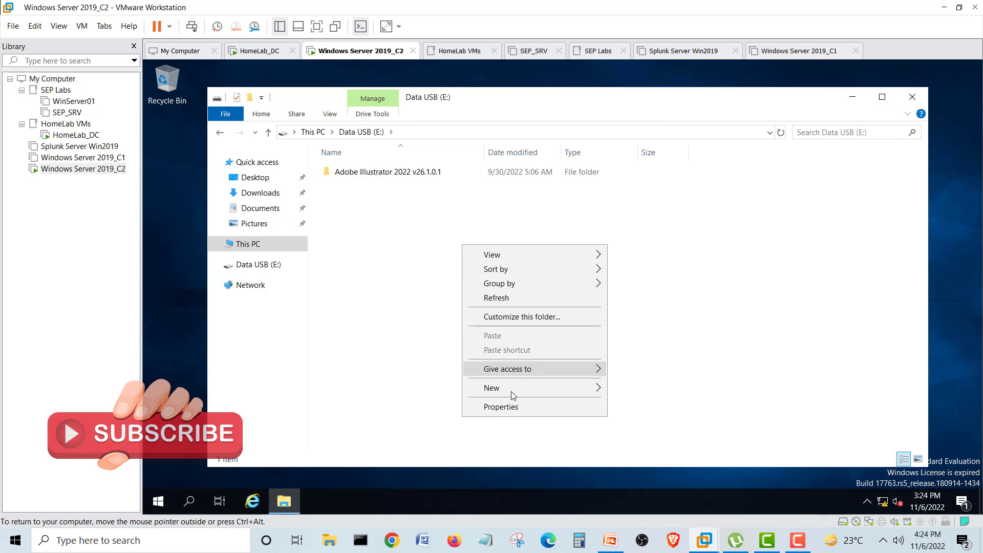
mouse_move(511, 391)
left_click(640, 390)
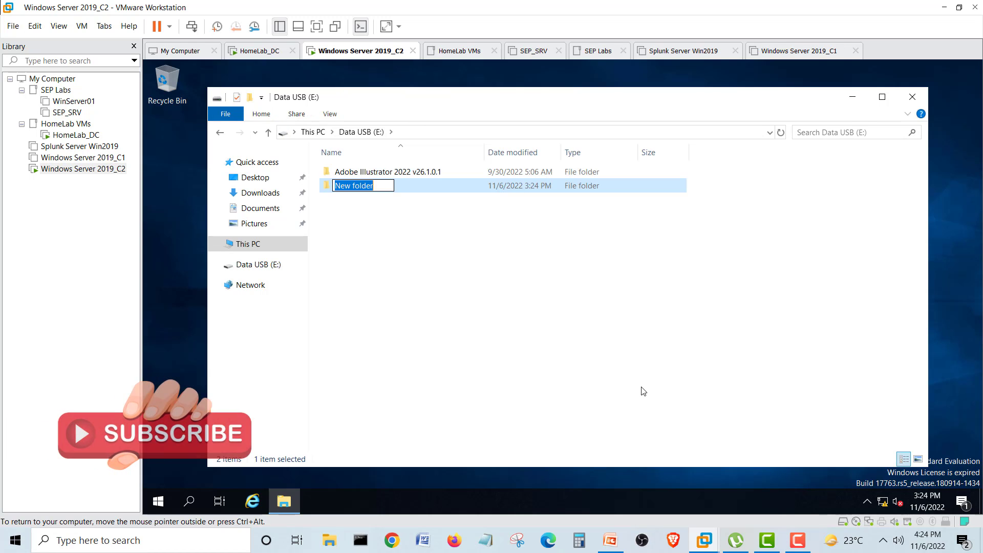
type("test")
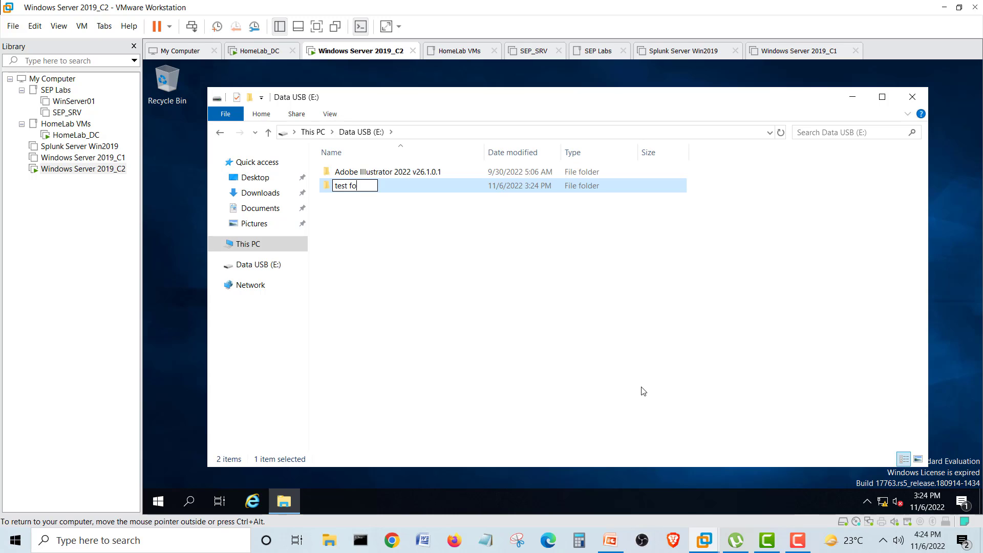
- Create a text document named "afasdfasdf" on the USB drive
right_click(378, 249)
mouse_move(443, 399)
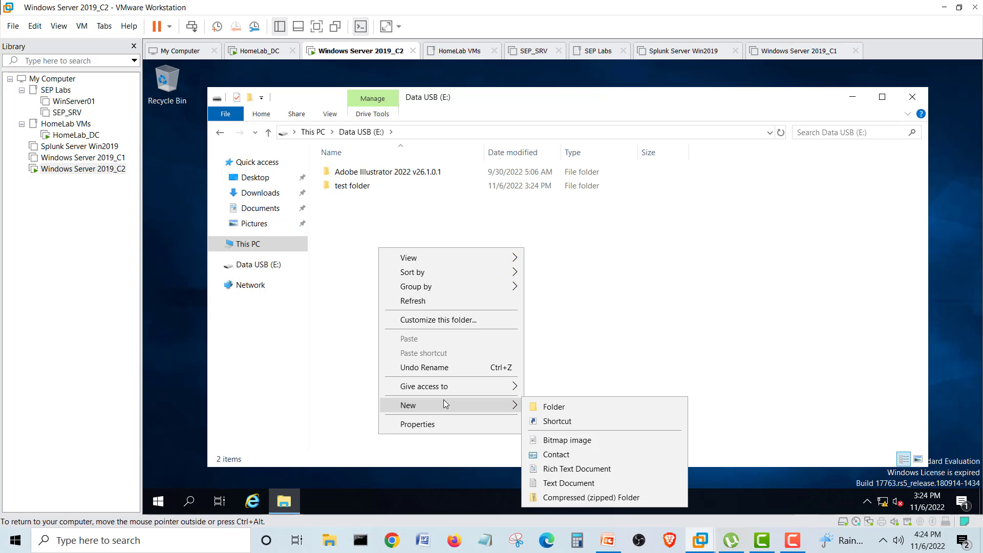
left_click(575, 483)
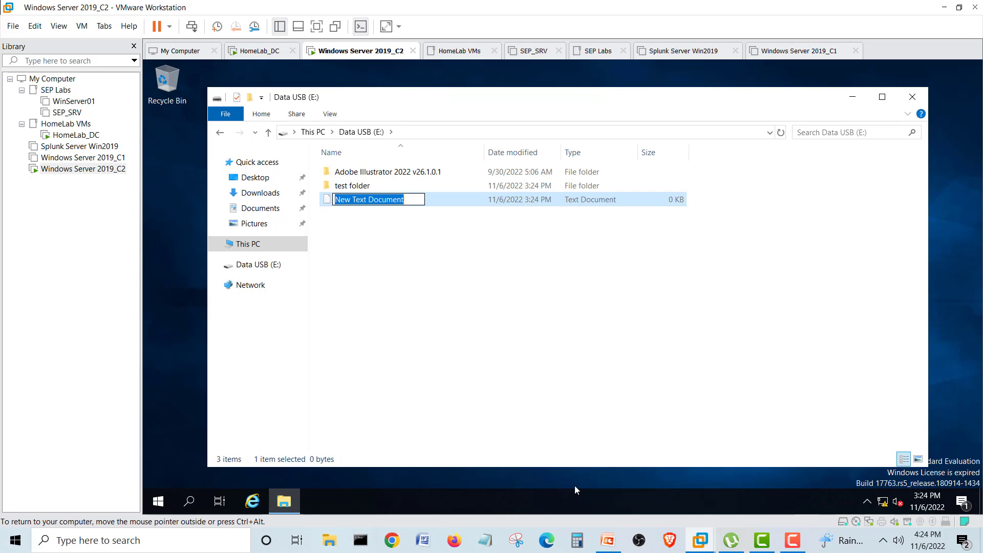
type("afasdfasdf")
left_click(707, 210)
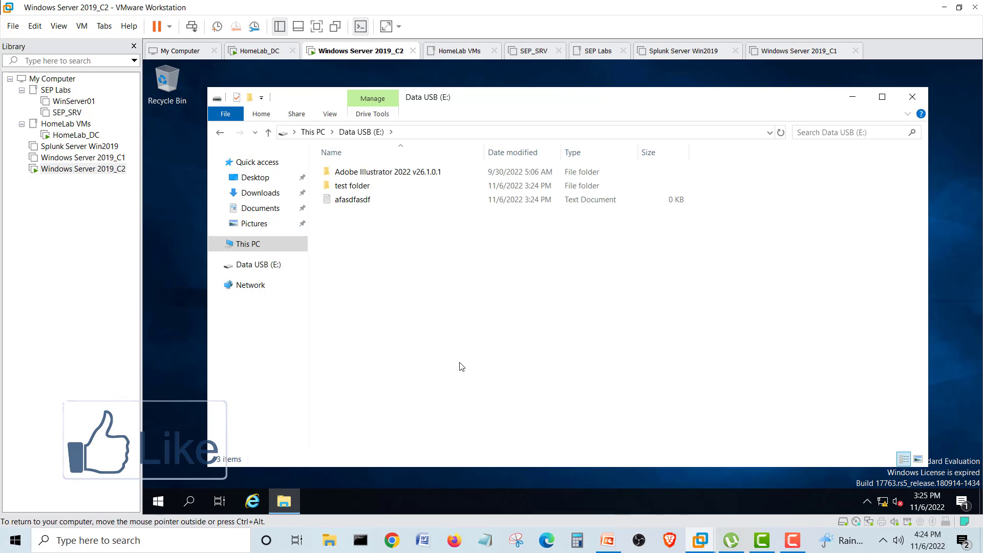
- Return from the USB drive to This PC and check the listed drives
left_click(220, 131)
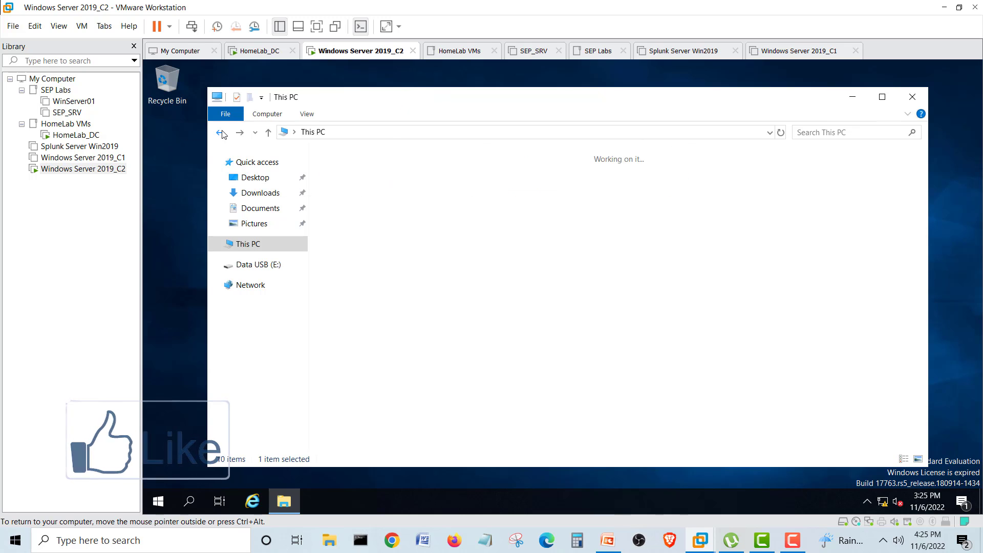
left_click_drag(782, 358, 723, 272)
left_click(701, 375)
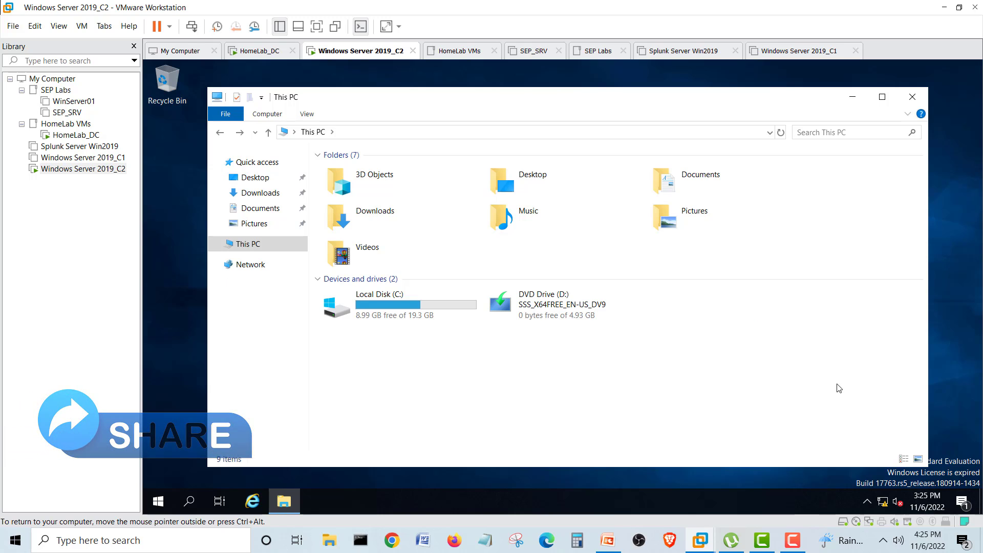
- Switch to the HomeLab_DC virtual machine and open Group Policy Management
left_click(258, 51)
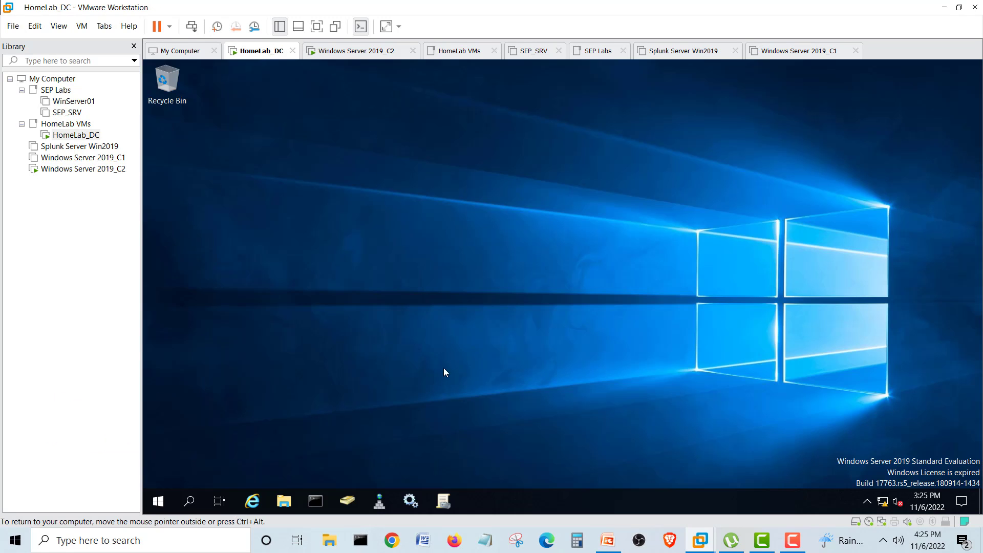
left_click(451, 496)
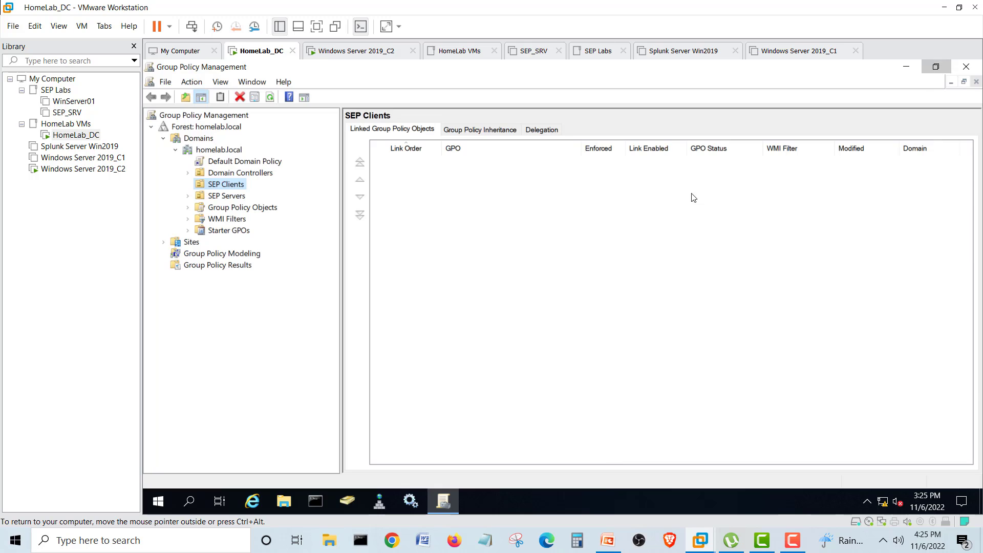
key("super+Down")
left_click_drag(477, 161, 731, 102)
- Open Active Directory Users and Computers and select the WINSRVC2 computer in the Computers container
left_click(343, 499)
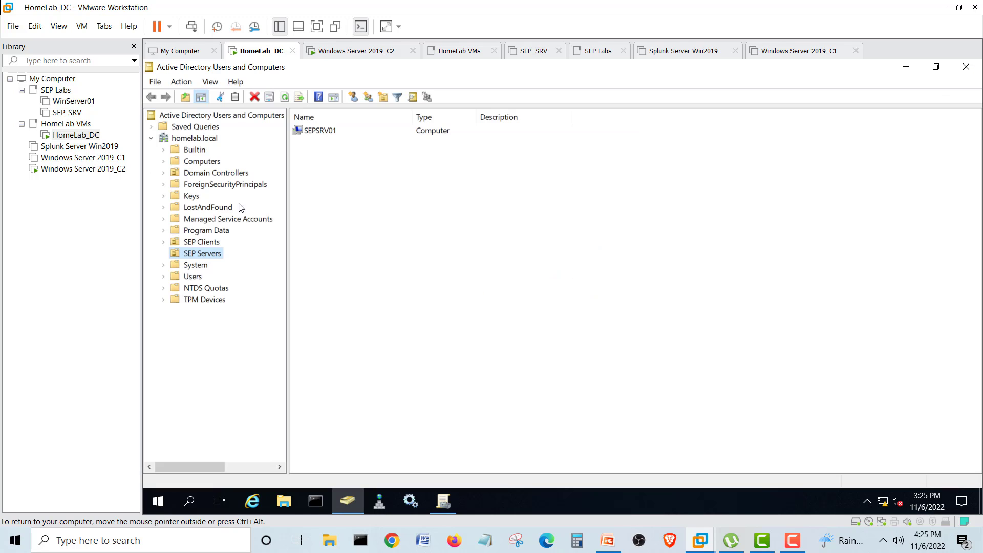
left_click(187, 163)
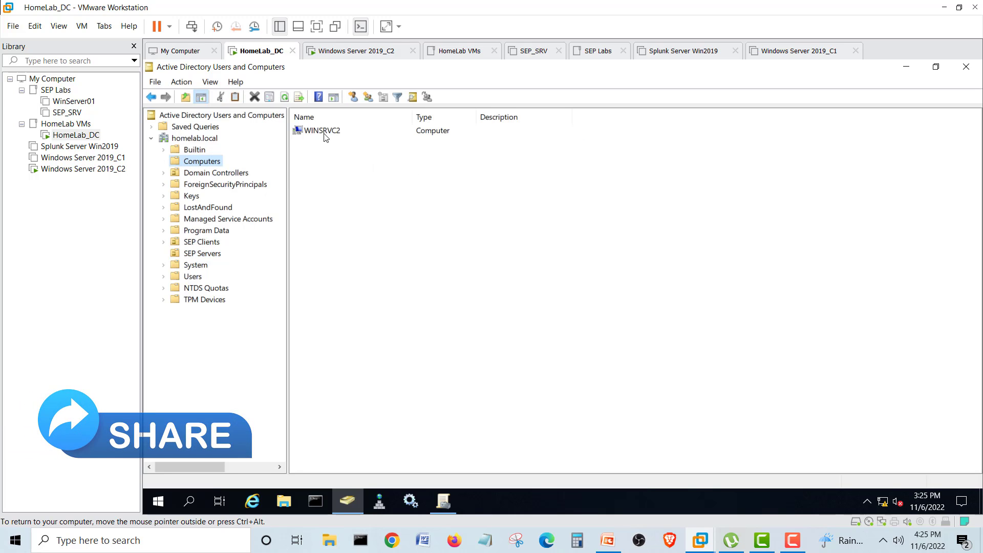
left_click(313, 132)
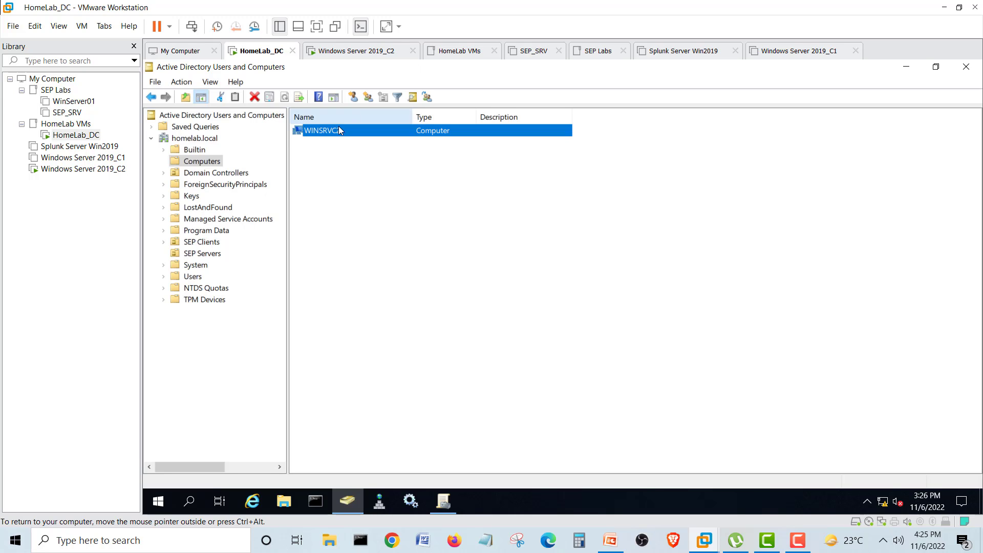
- On the Windows Server 2019_C2 virtual machine, open Server Manager's Local Server properties to check the computer name and domain
left_click(335, 57)
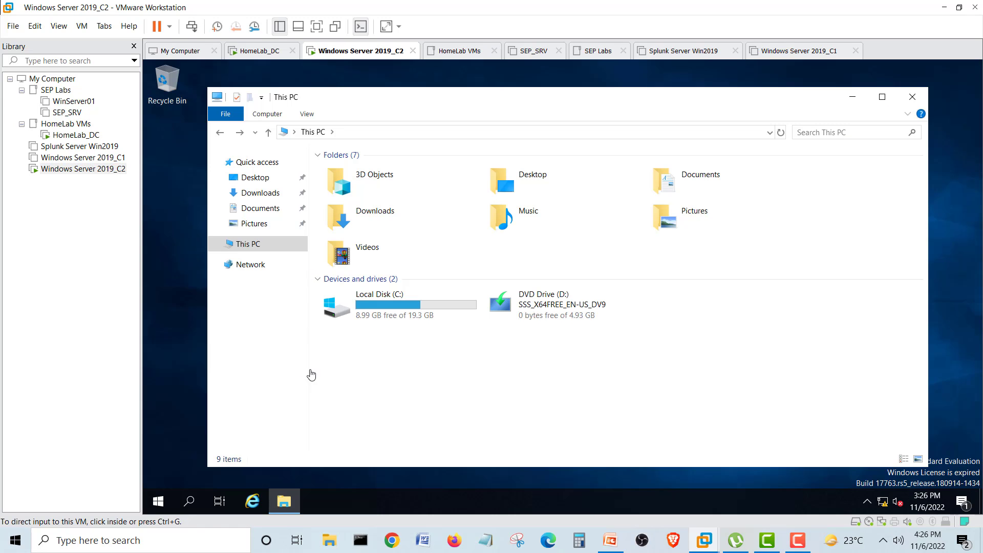
left_click(159, 500)
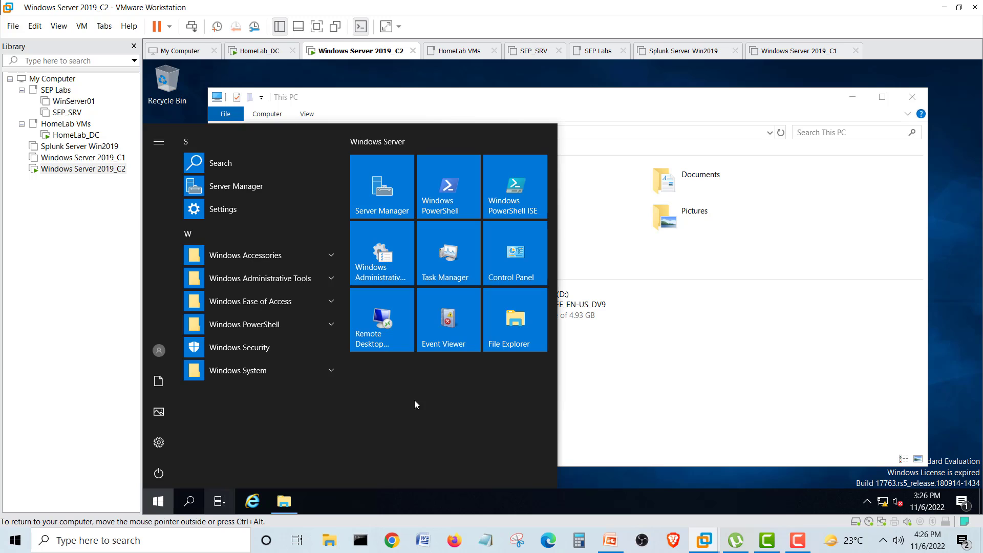
left_click(392, 197)
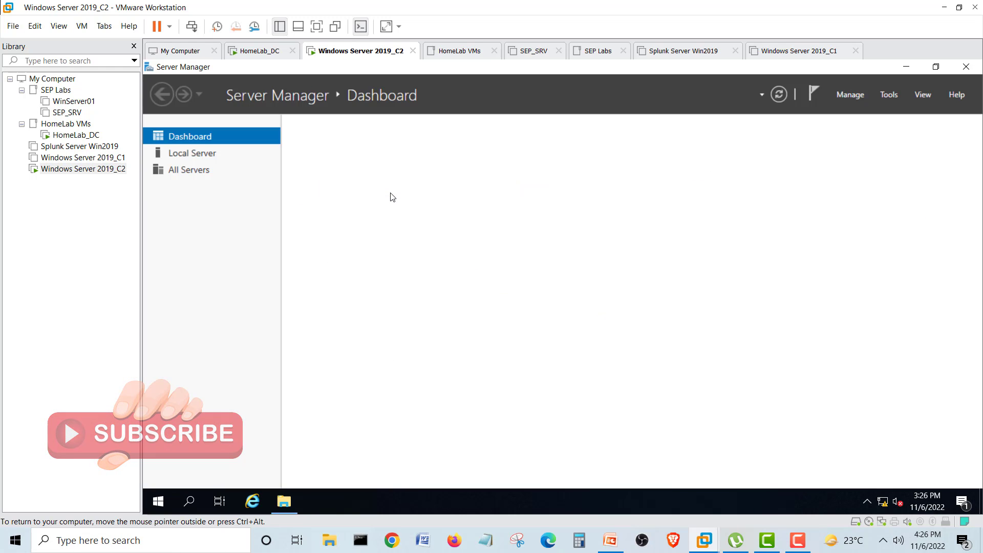
left_click(195, 153)
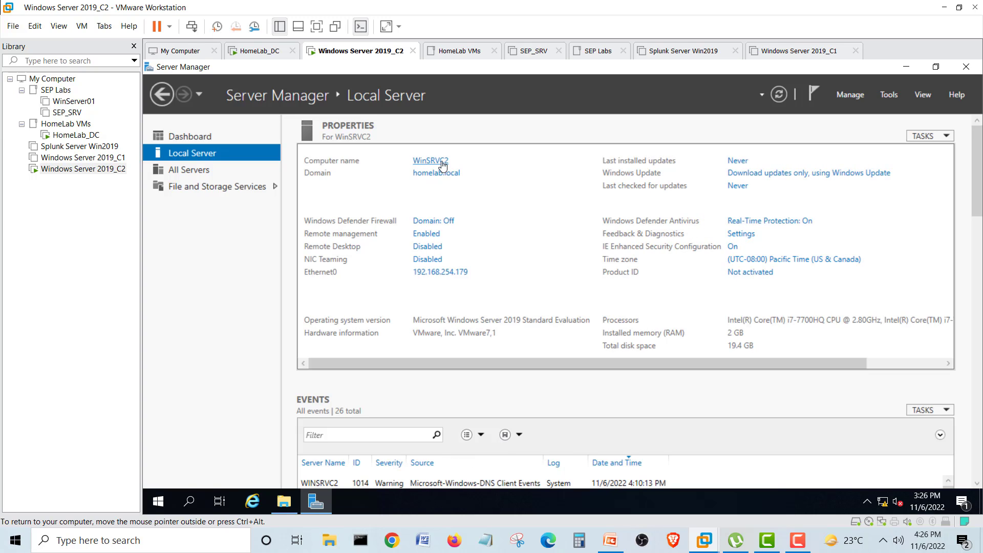
- On HomeLab_DC, create an organizational unit named "USB block VMs" under the homelab.local domain
left_click(259, 50)
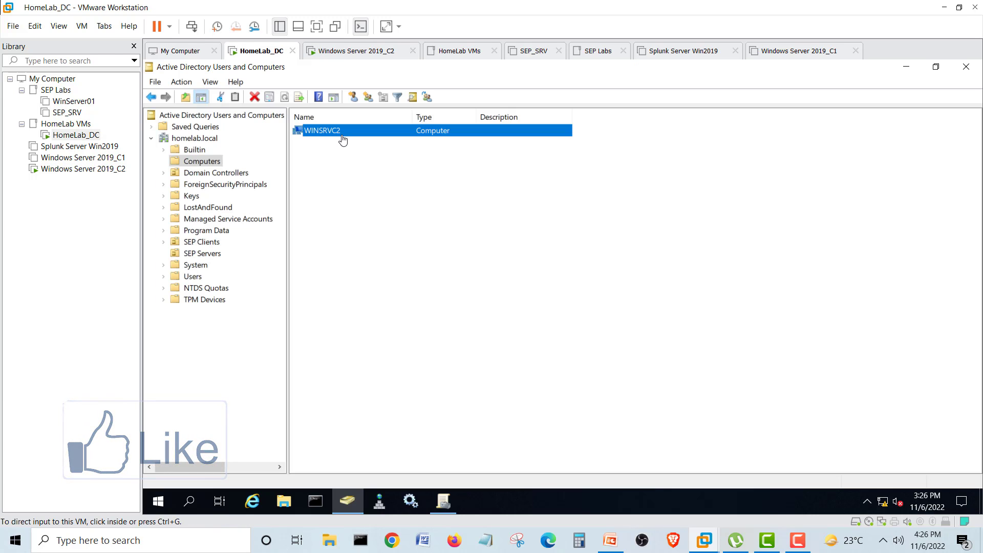
left_click(203, 139)
right_click(203, 139)
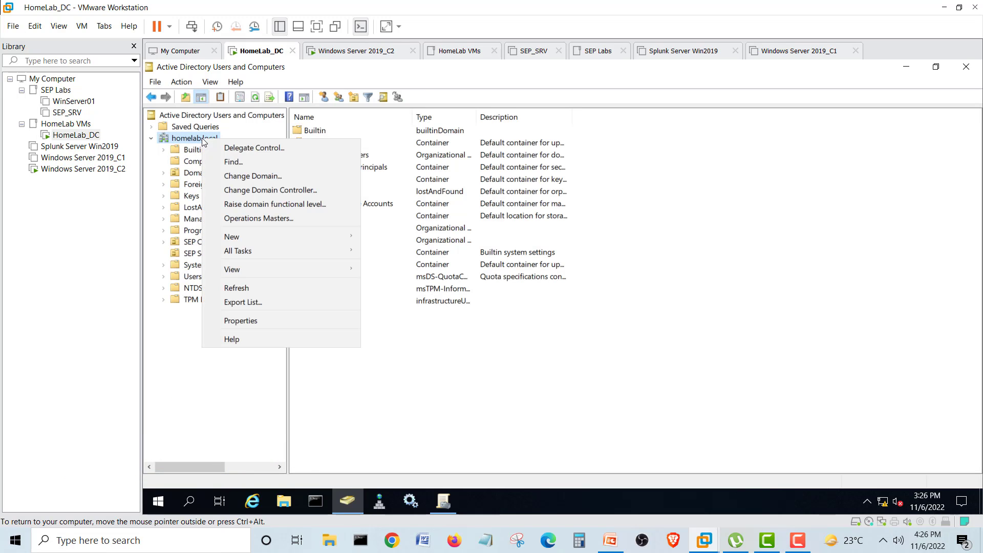
mouse_move(259, 236)
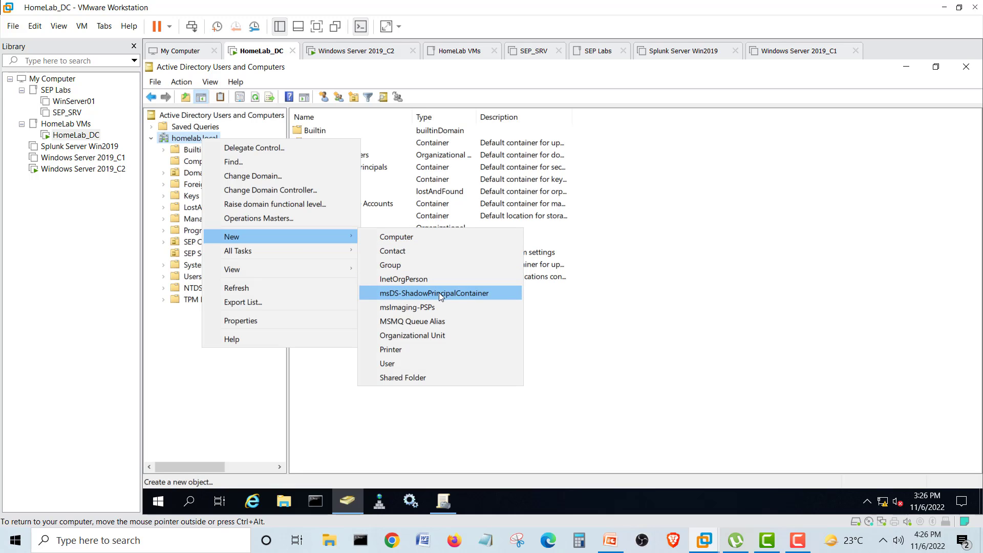
left_click(447, 336)
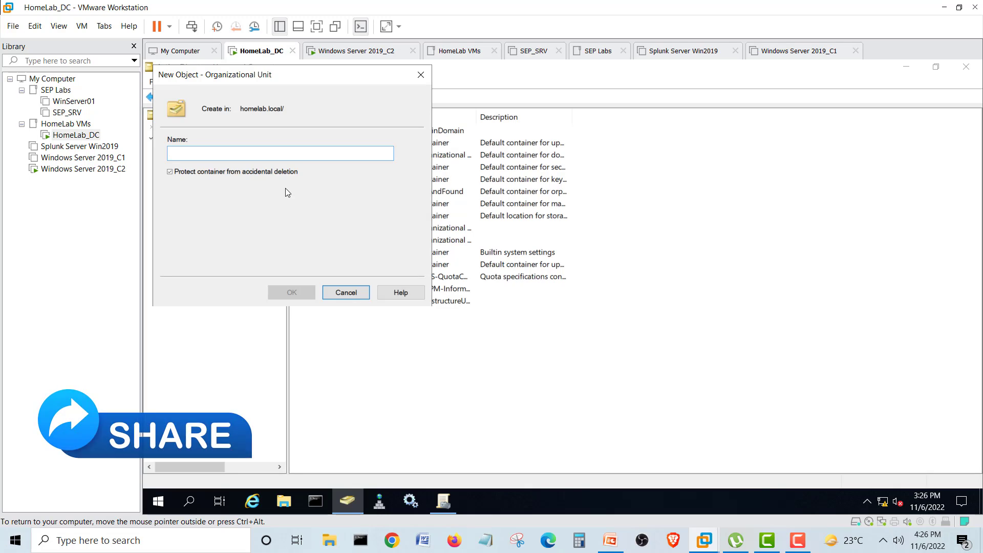
type("USB bl")
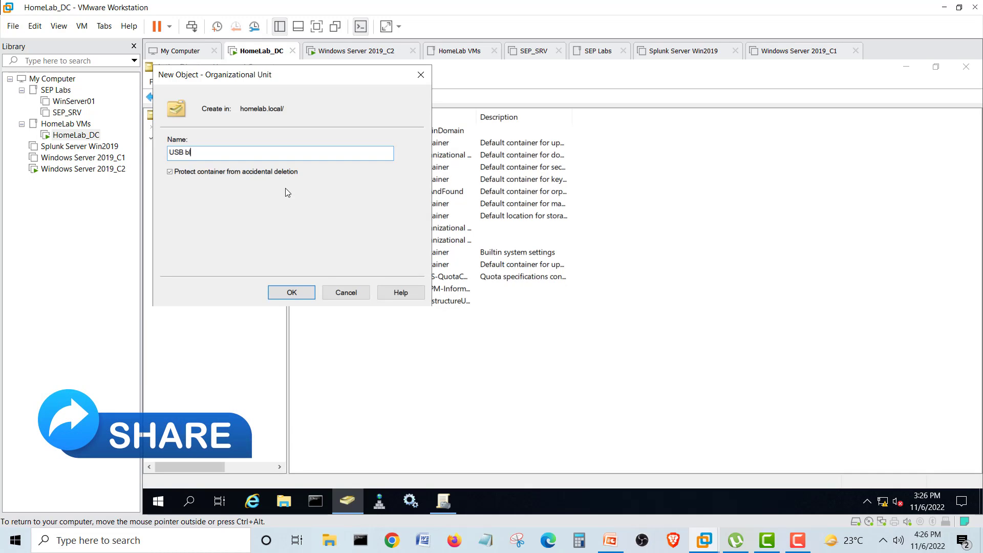
type("ock VMs")
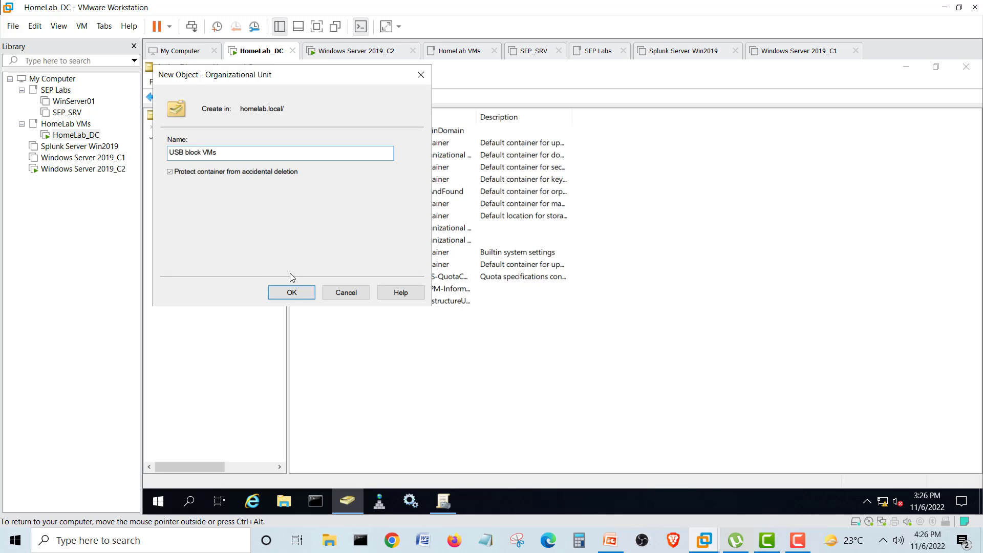
left_click(292, 291)
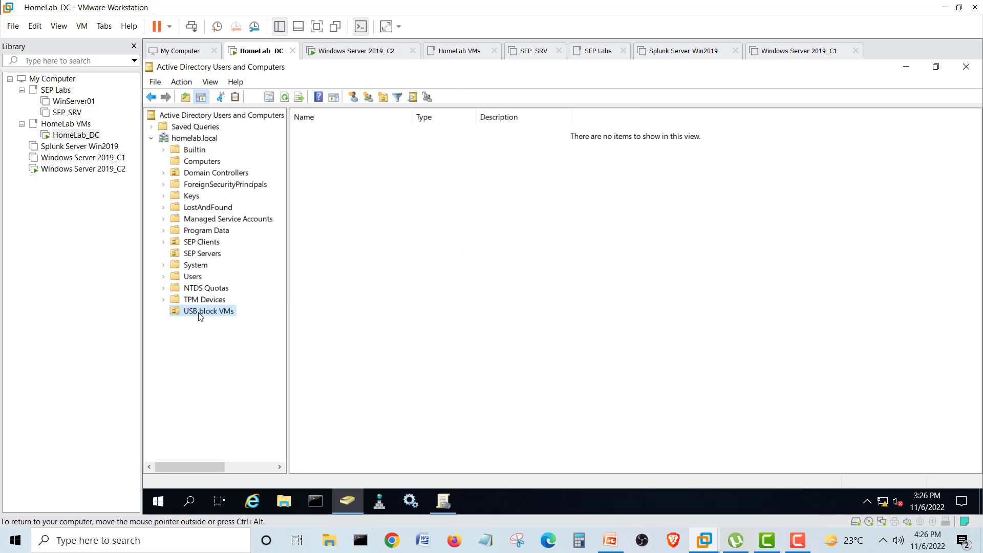
- Move the WINSRVC2 computer from the Computers container into the USB block VMs organizational unit and open that unit
left_click(204, 162)
left_click(333, 131)
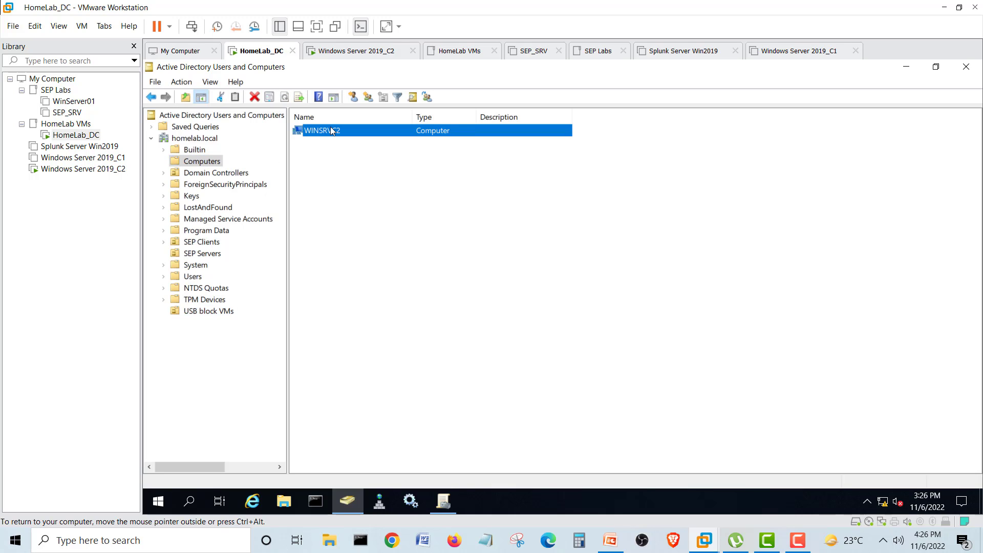
left_click_drag(328, 134, 235, 312)
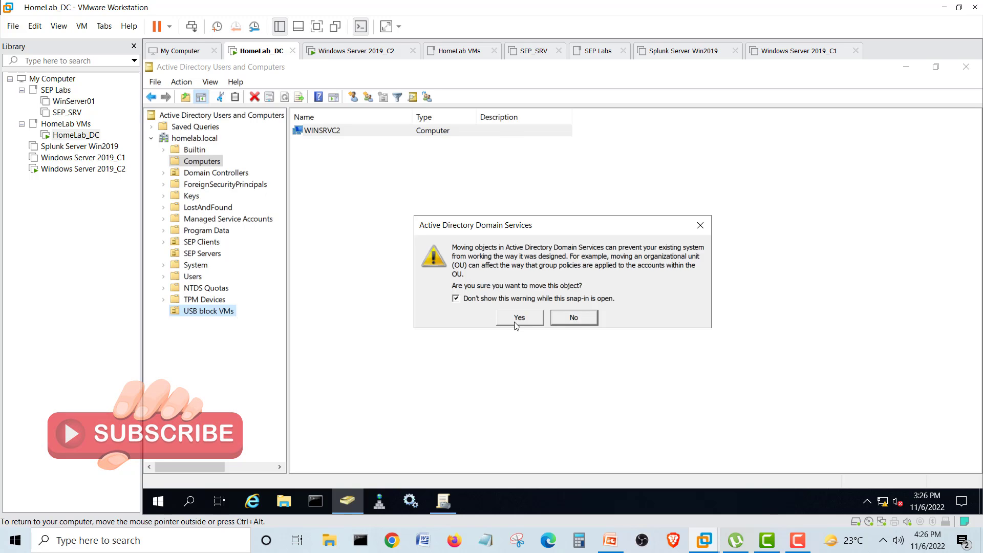
left_click(518, 318)
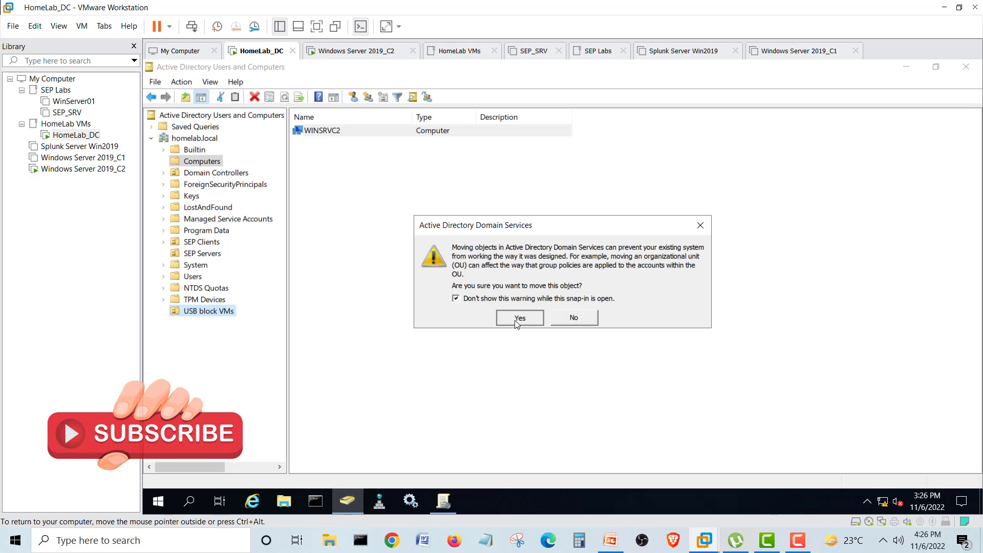
left_click(225, 312)
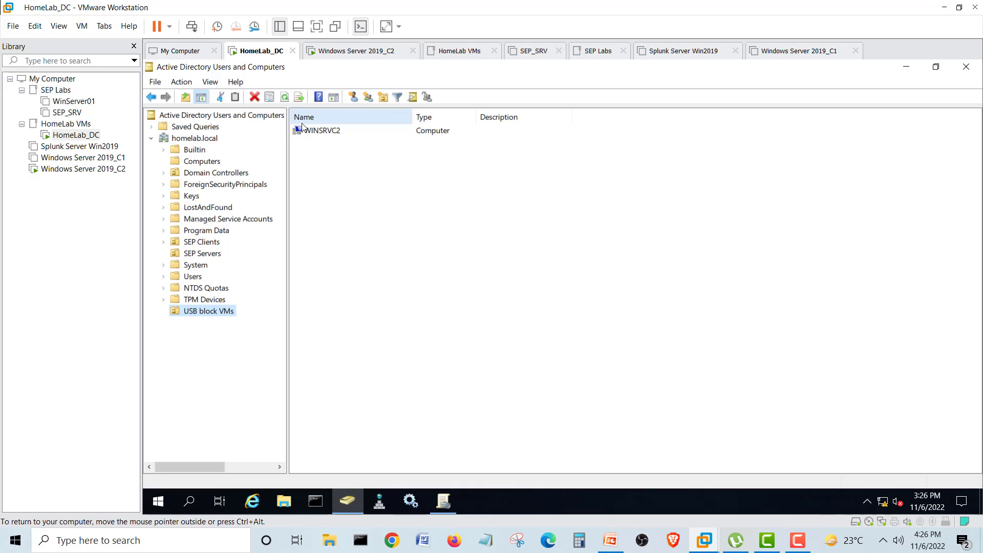
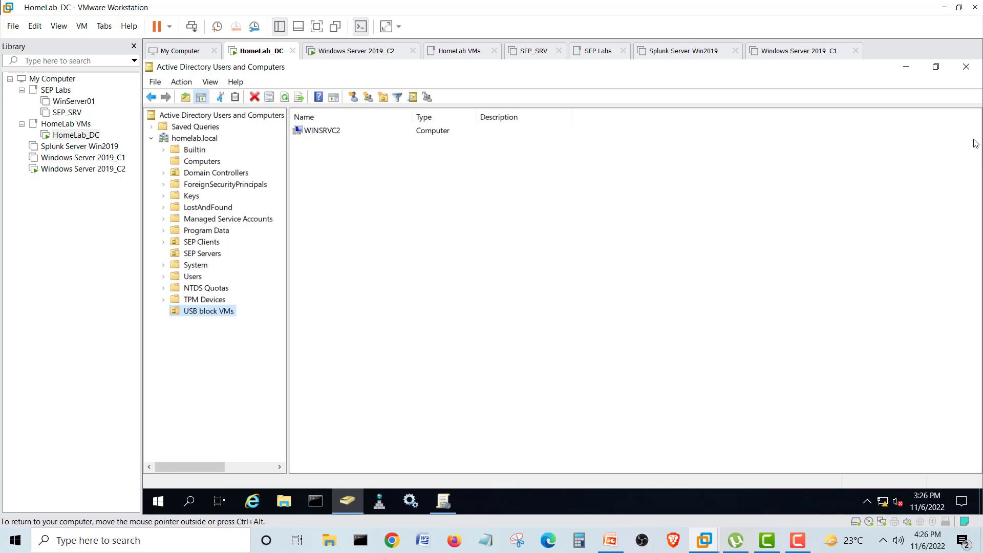
- Close and reopen Group Policy Management to reload the domain tree, and select the USB block VMs organizational unit
left_click(935, 67)
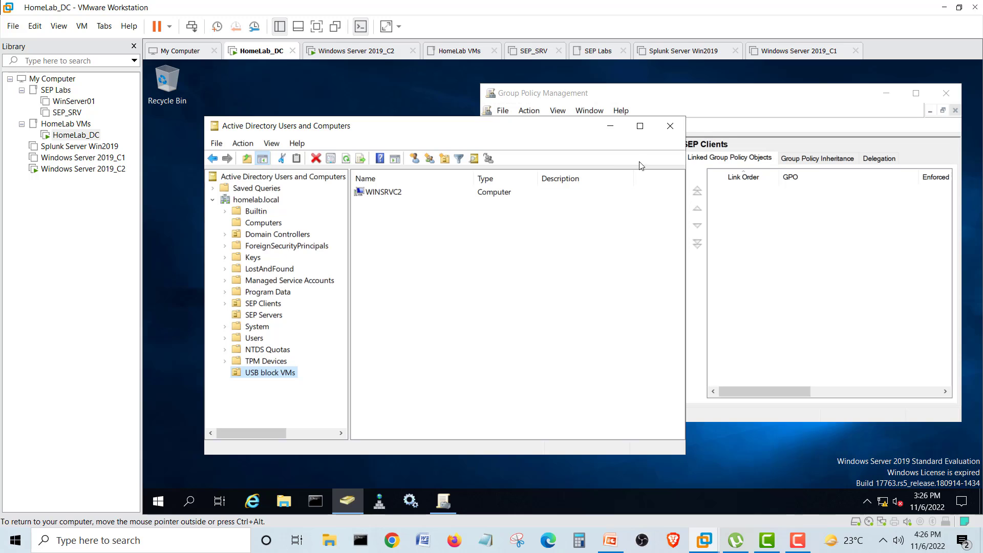
left_click(730, 103)
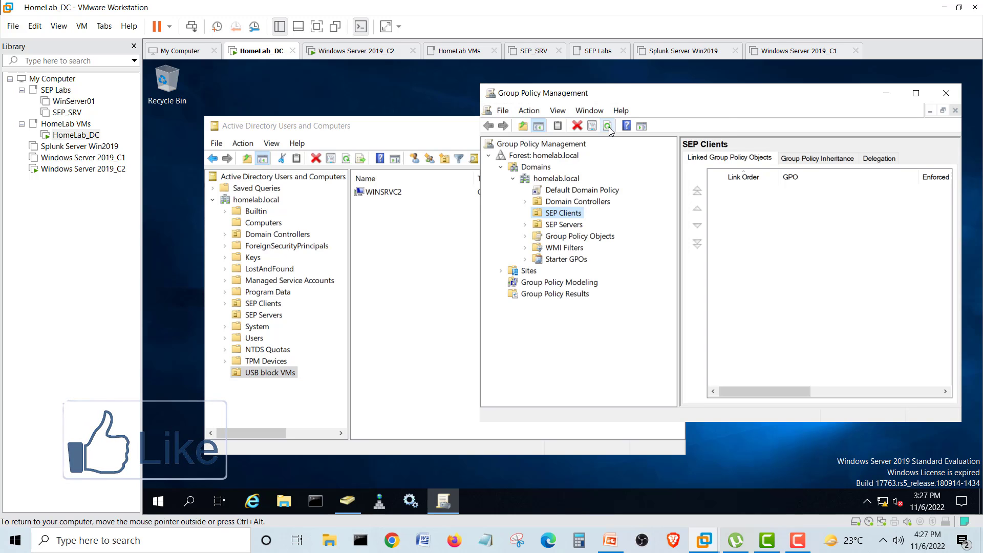
left_click(945, 93)
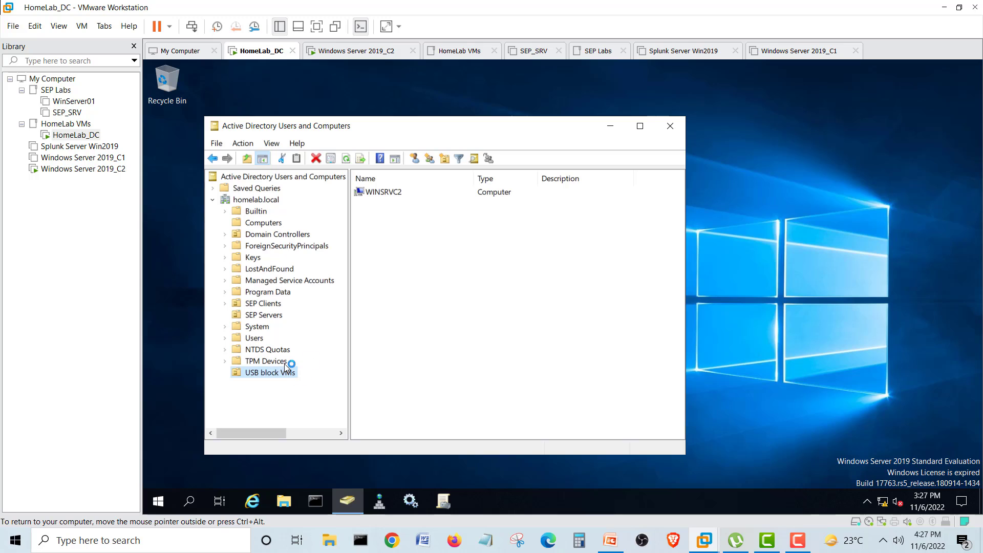
left_click(435, 498)
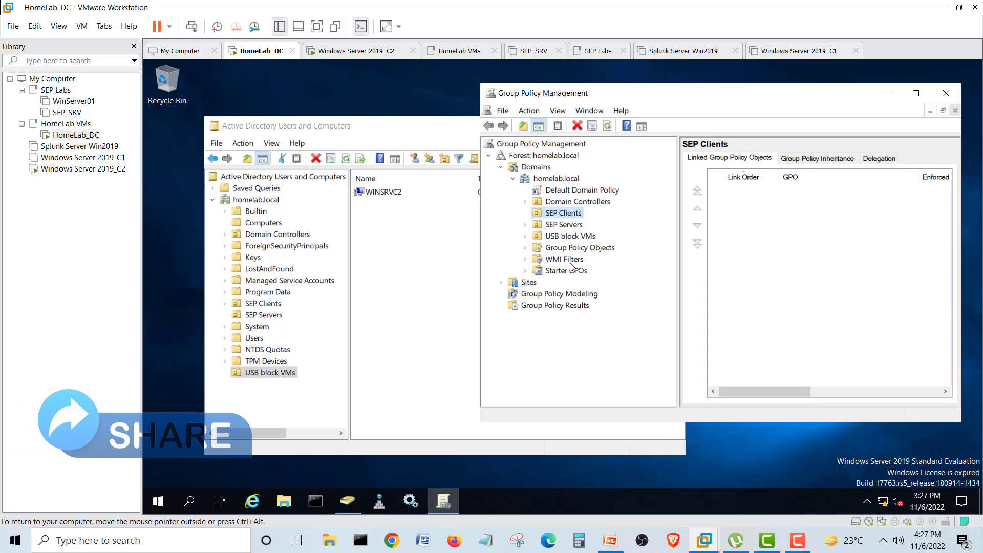
left_click(570, 235)
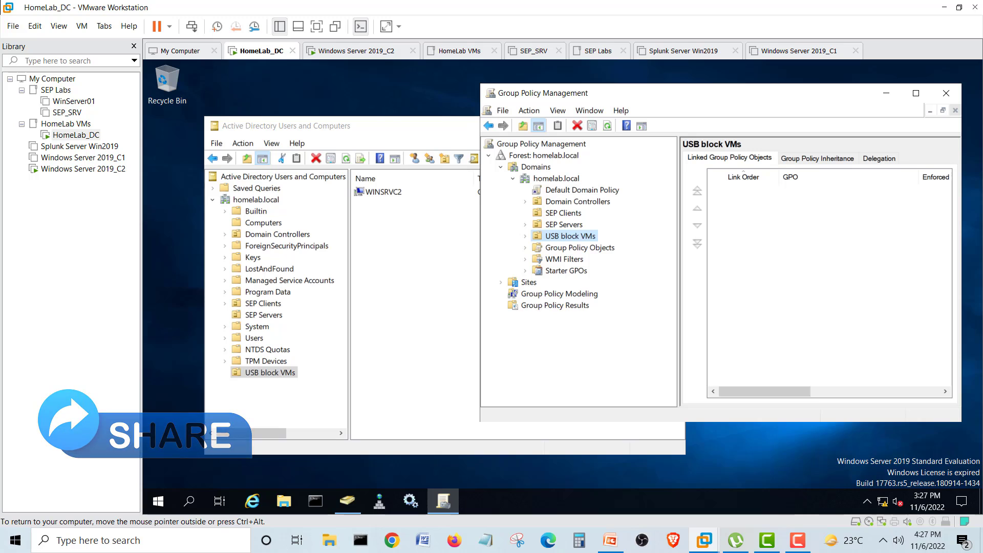
left_click_drag(645, 92, 549, 102)
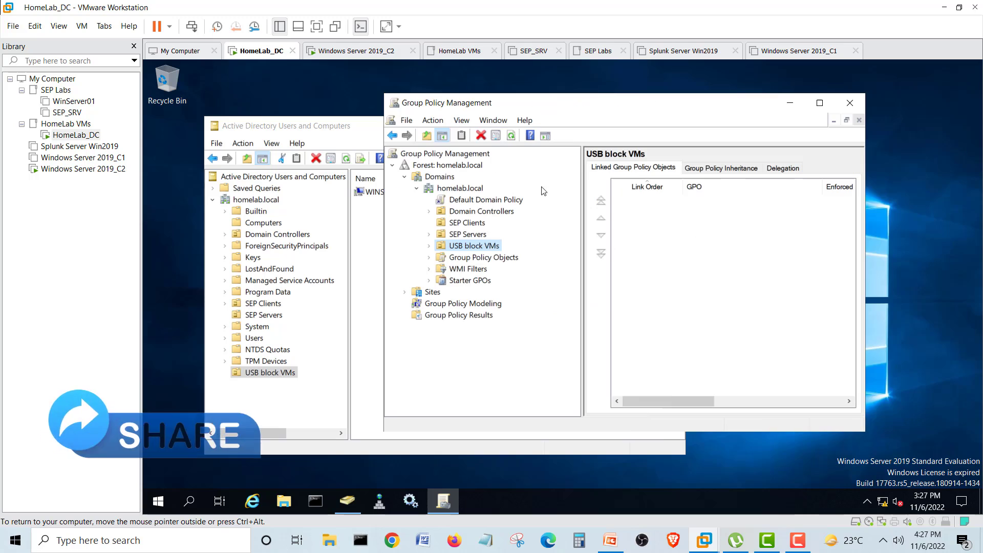
- Create a group policy object named "USB block Policy" under homelab.local's Group Policy Objects, with no source starter GPO
left_click(428, 258)
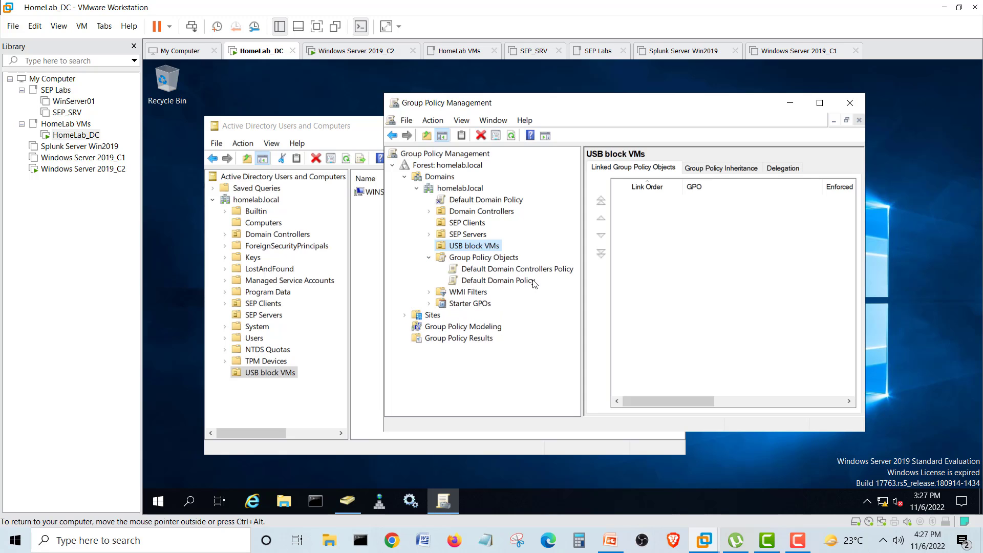
left_click(513, 260)
right_click(513, 260)
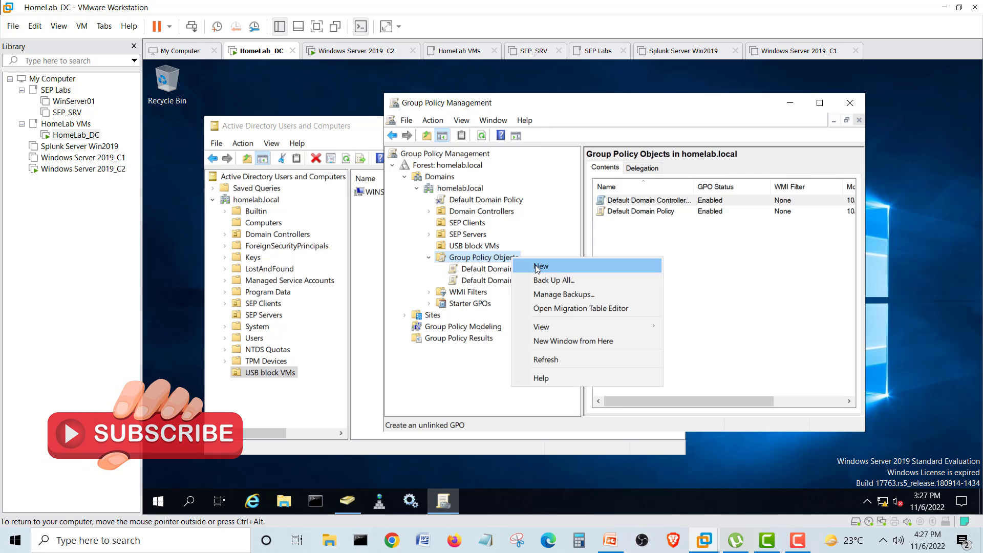
left_click(536, 265)
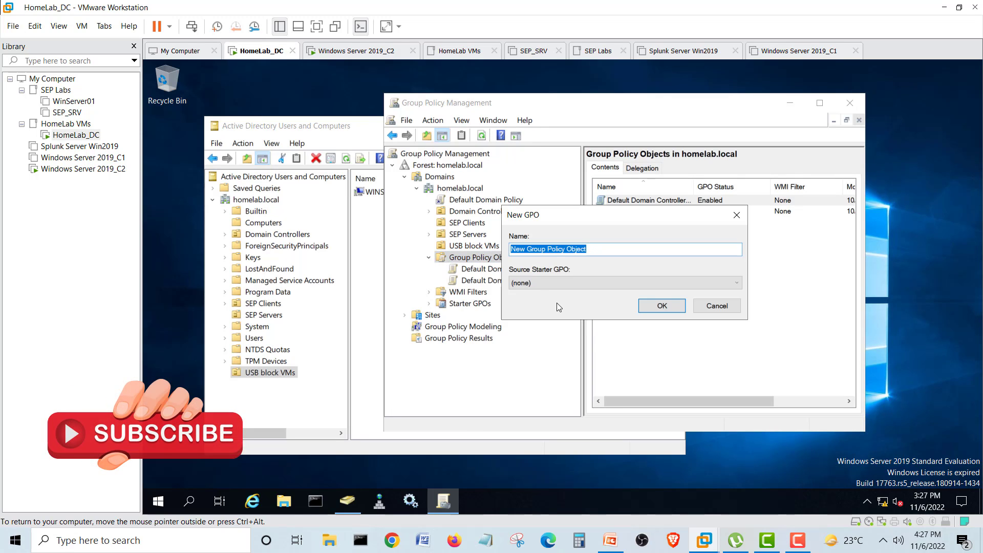
type("USB blo")
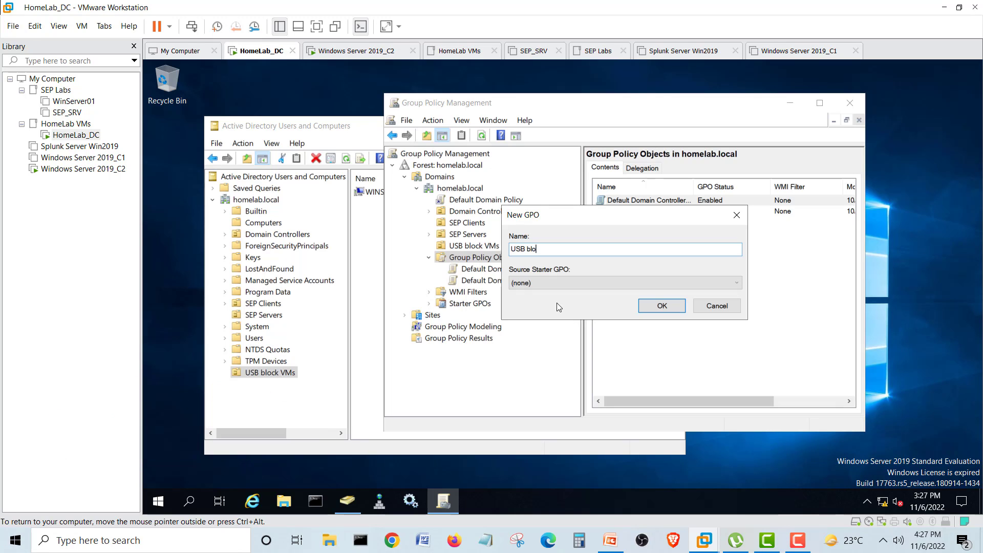
type("ck Polict")
key("BackSpace")
type("y")
left_click(578, 281)
left_click(579, 281)
left_click(641, 305)
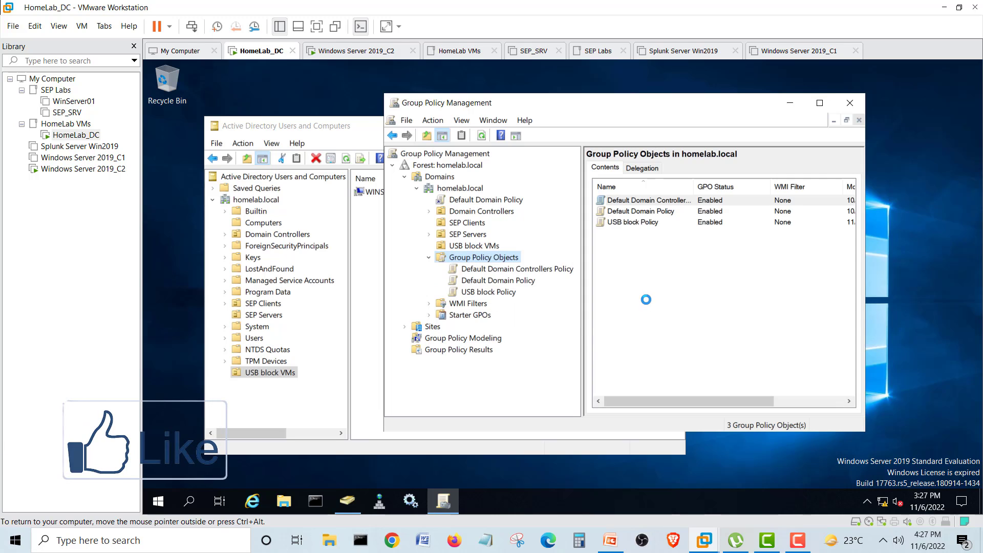
- Block policy inheritance on the USB block VMs organizational unit
left_click(510, 292)
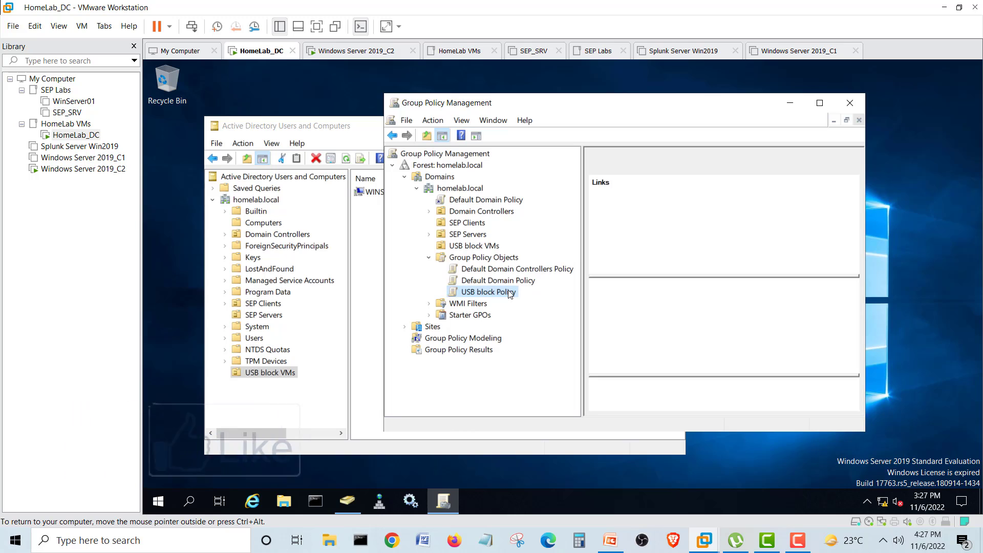
left_click(473, 245)
right_click(481, 249)
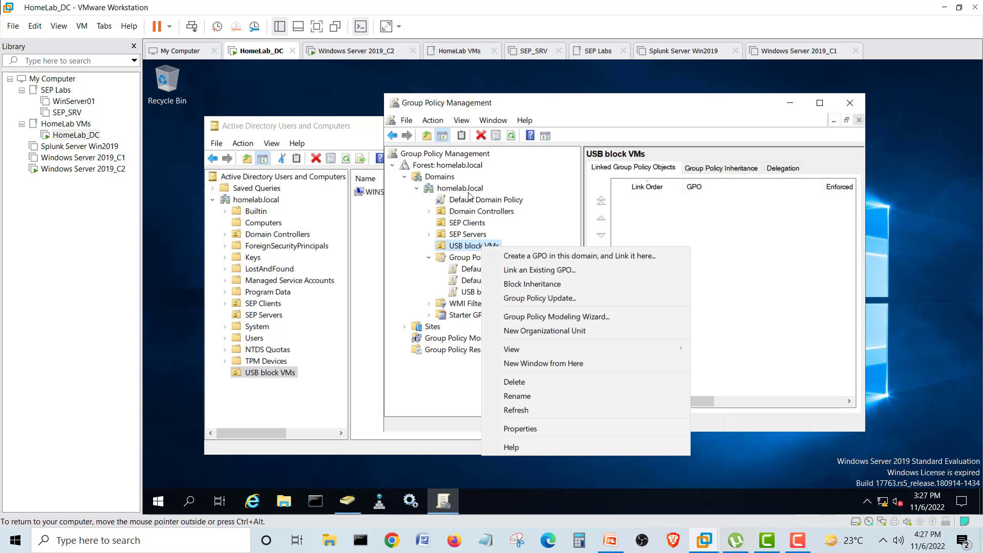
left_click(537, 283)
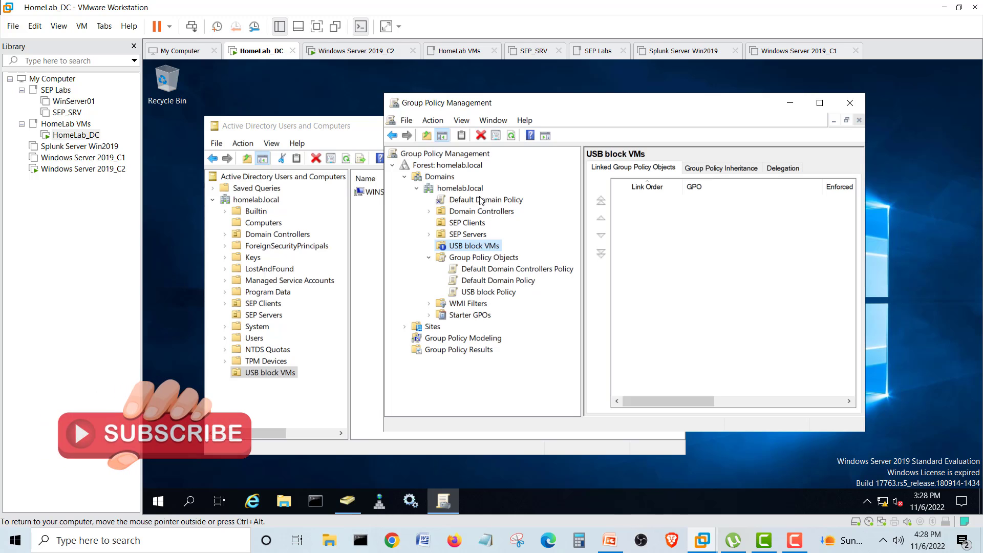
- Review the Default Domain Policy's scope and open USB block Policy for editing in the Group Policy Management Editor
left_click(481, 204)
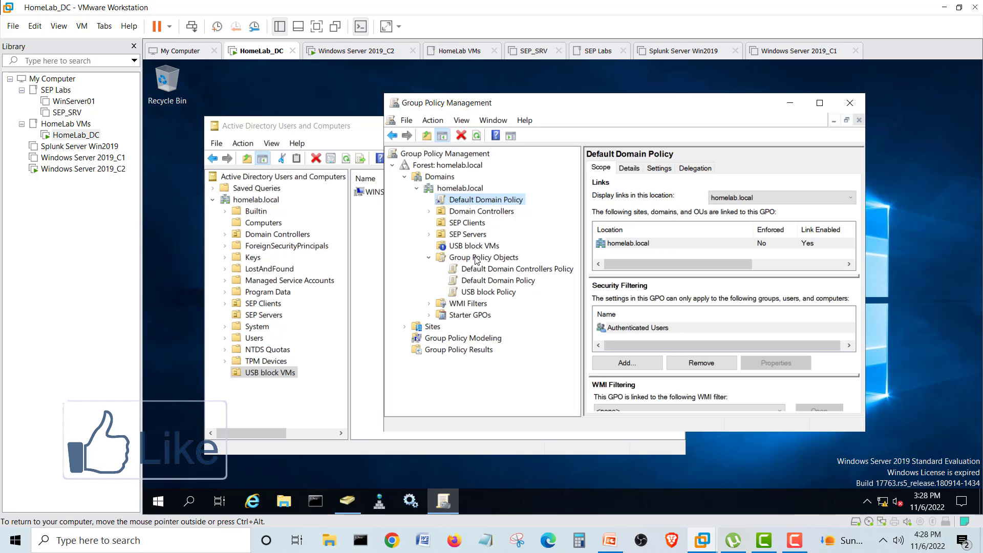
left_click(482, 293)
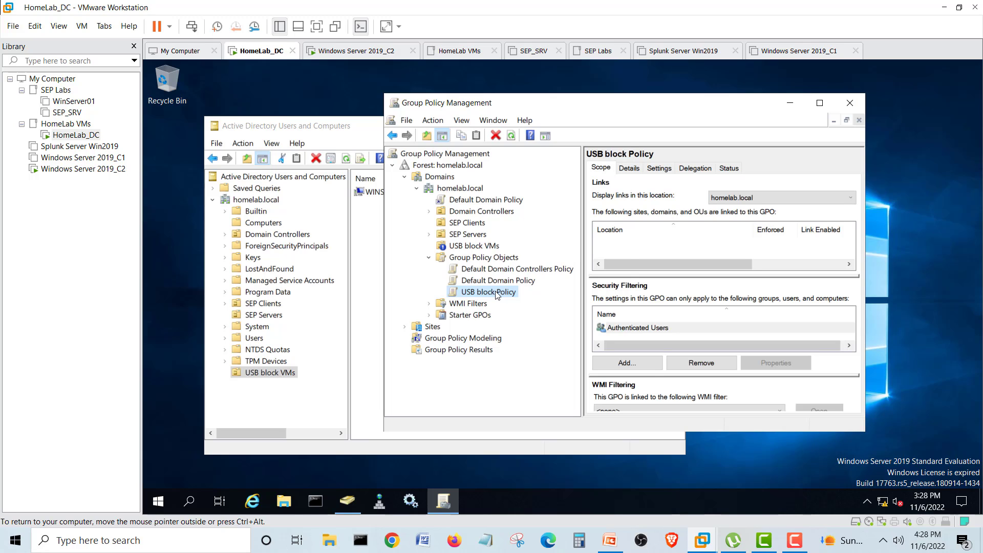
right_click(495, 295)
left_click(537, 96)
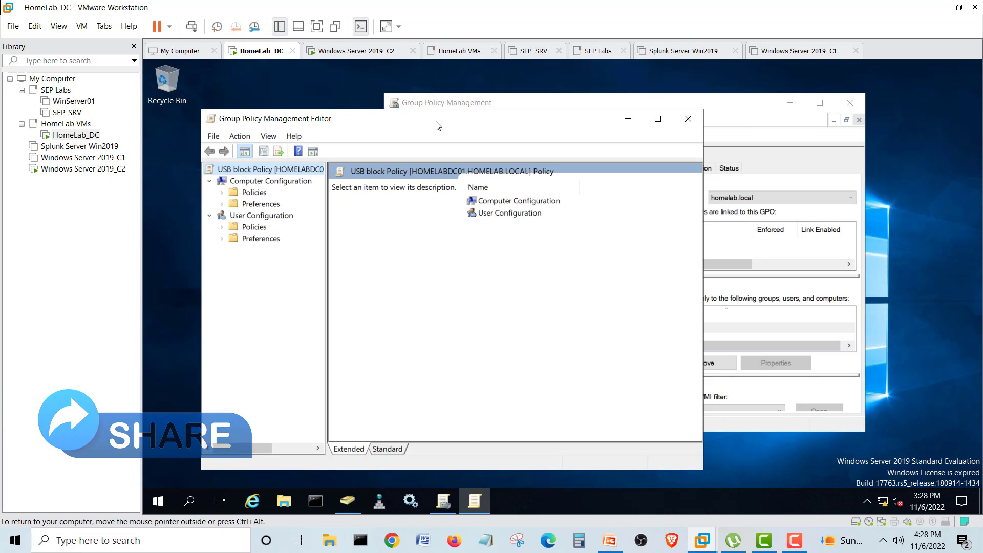
left_click_drag(438, 126, 484, 107)
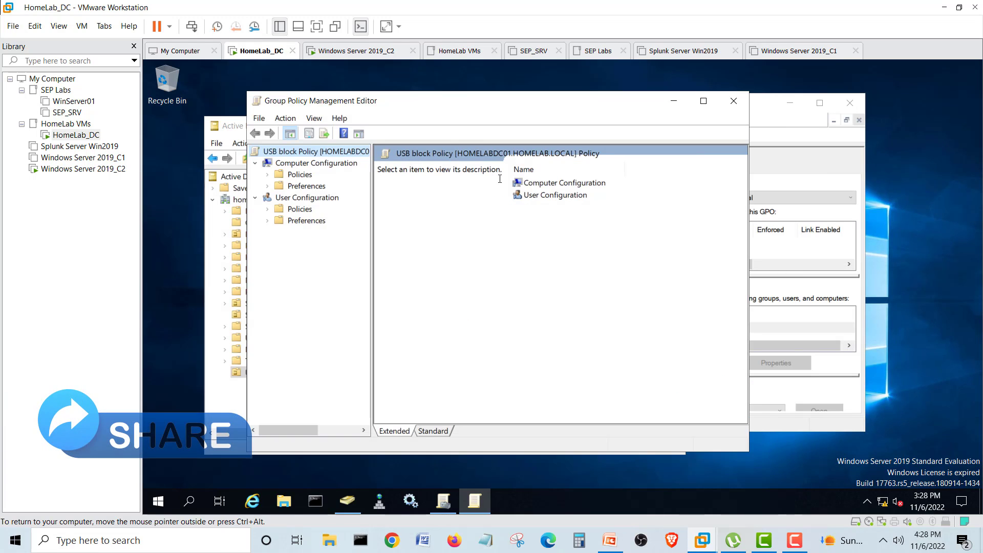
- Show the Removable Storage Access settings under Computer Configuration's Policies, Administrative Templates, System, in the maximized editor
left_click(268, 174)
left_click_drag(370, 267, 445, 267)
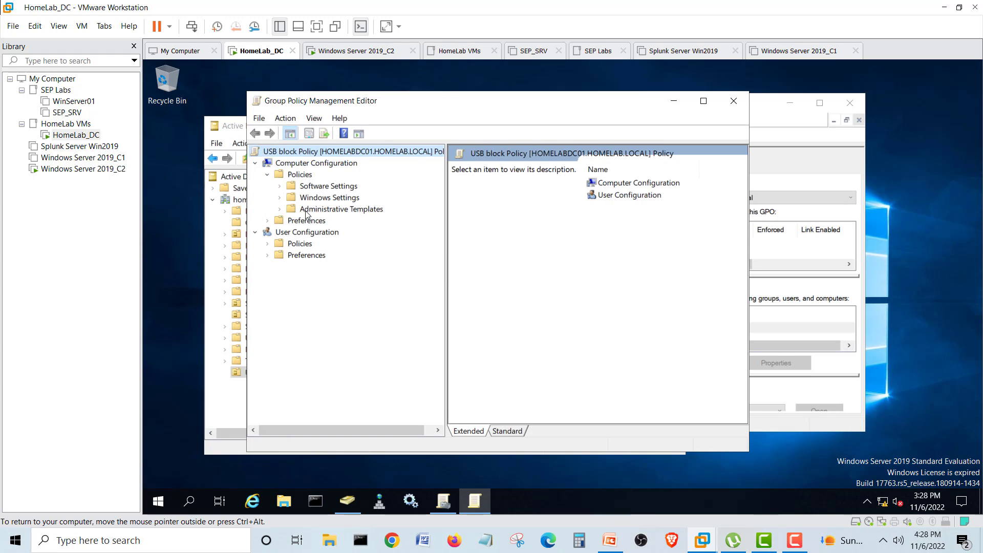
left_click(279, 209)
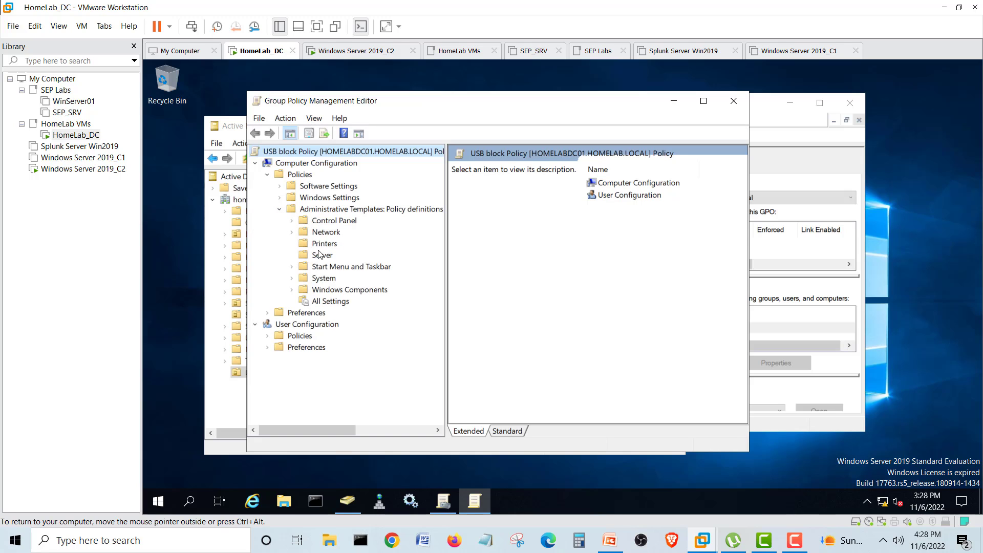
left_click(293, 279)
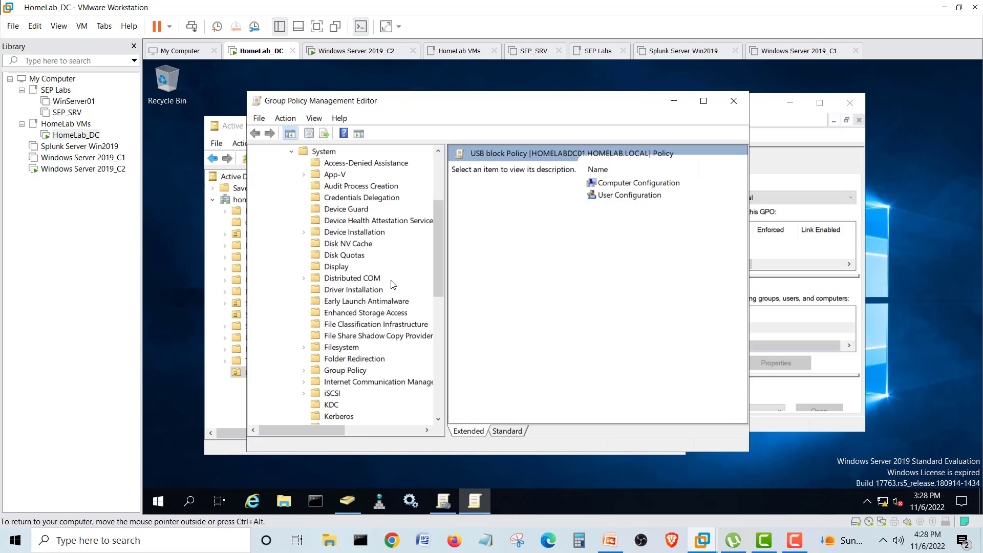
left_click_drag(446, 226, 508, 226)
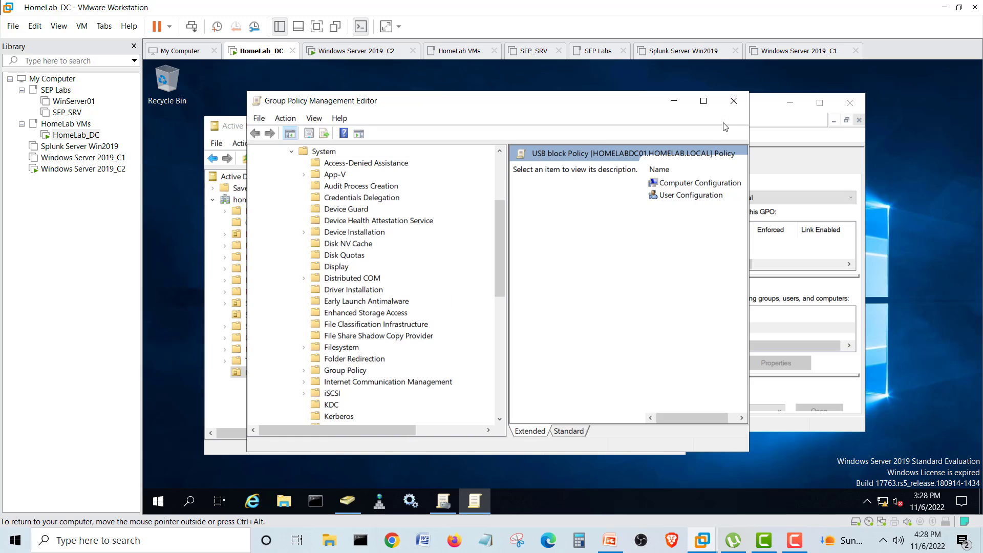
left_click(704, 102)
left_click_drag(393, 262, 404, 374)
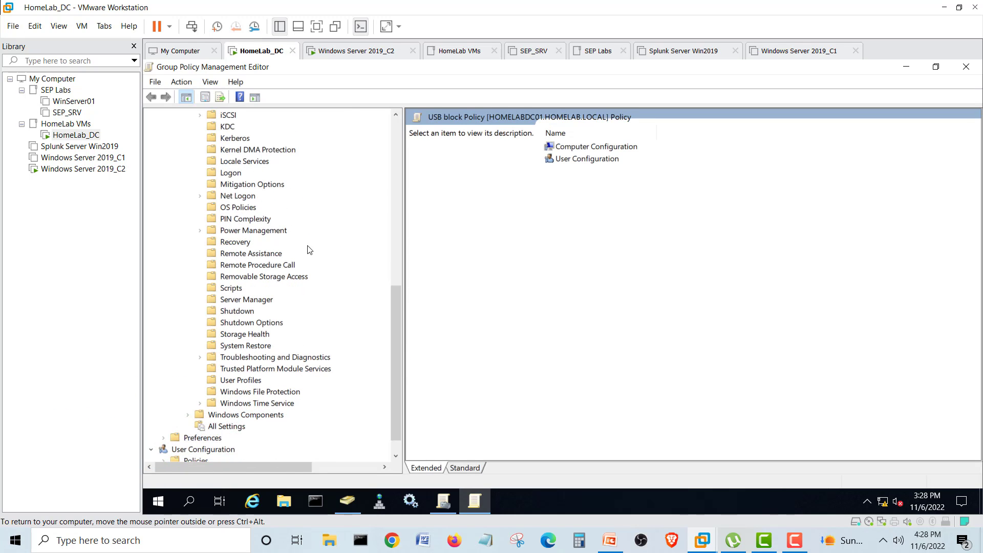
left_click(286, 277)
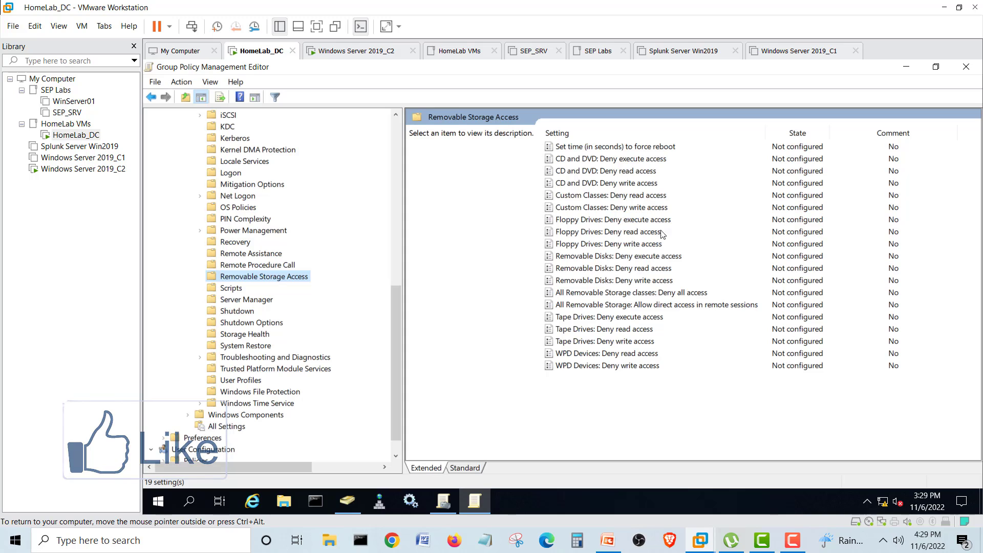
- Set the "CD and DVD: Deny execute access" policy setting to Enabled
left_click(595, 221)
left_click(600, 235)
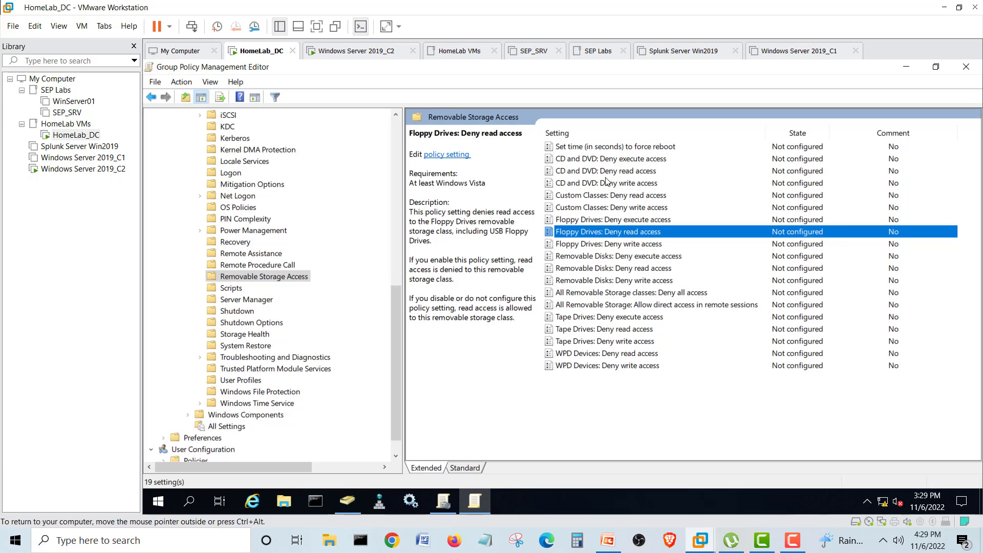
right_click(595, 160)
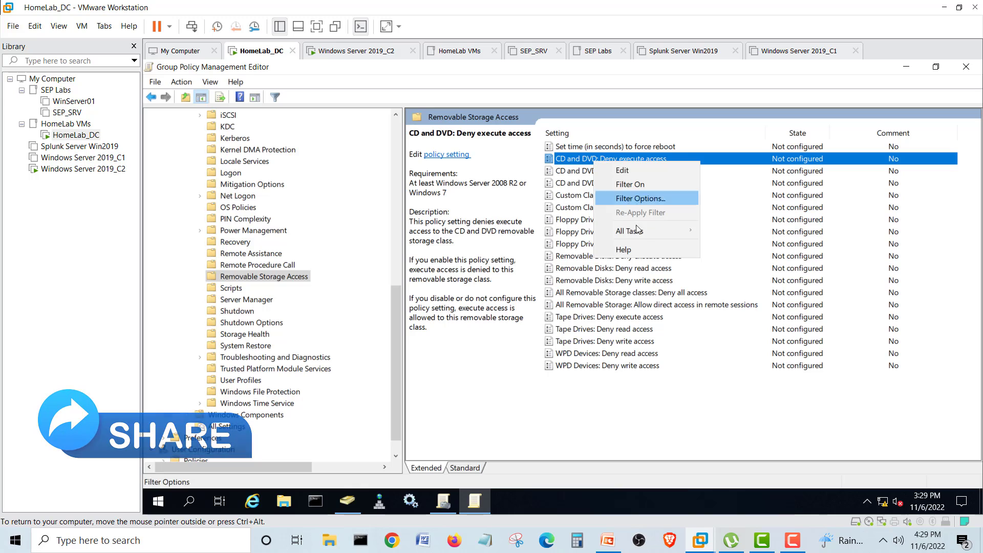
left_click(629, 169)
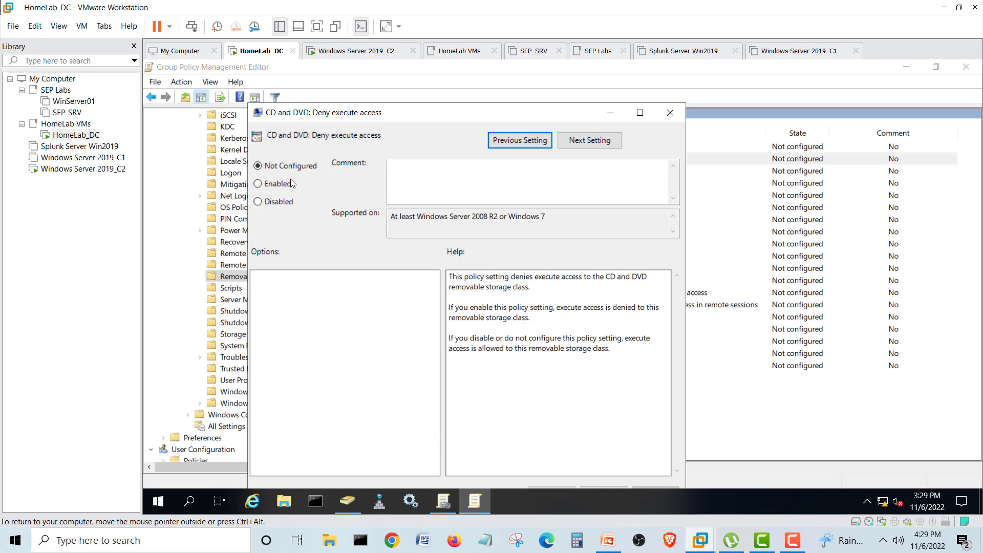
left_click(278, 184)
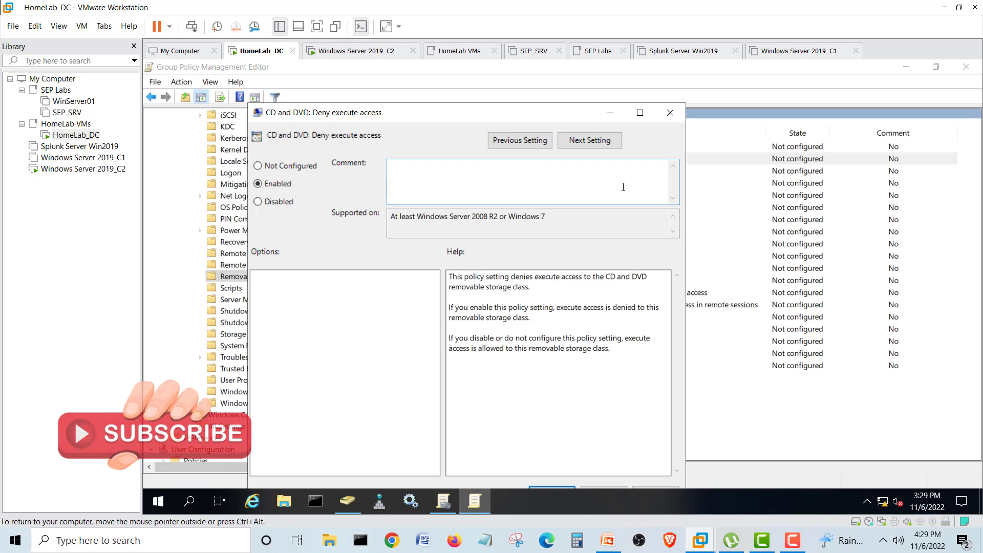
left_click_drag(581, 119, 600, 108)
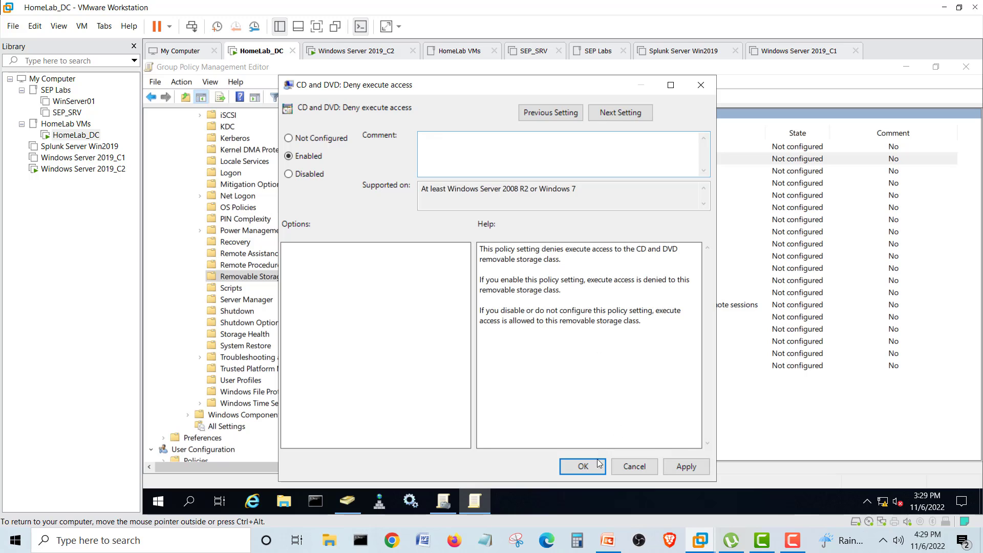
left_click(583, 466)
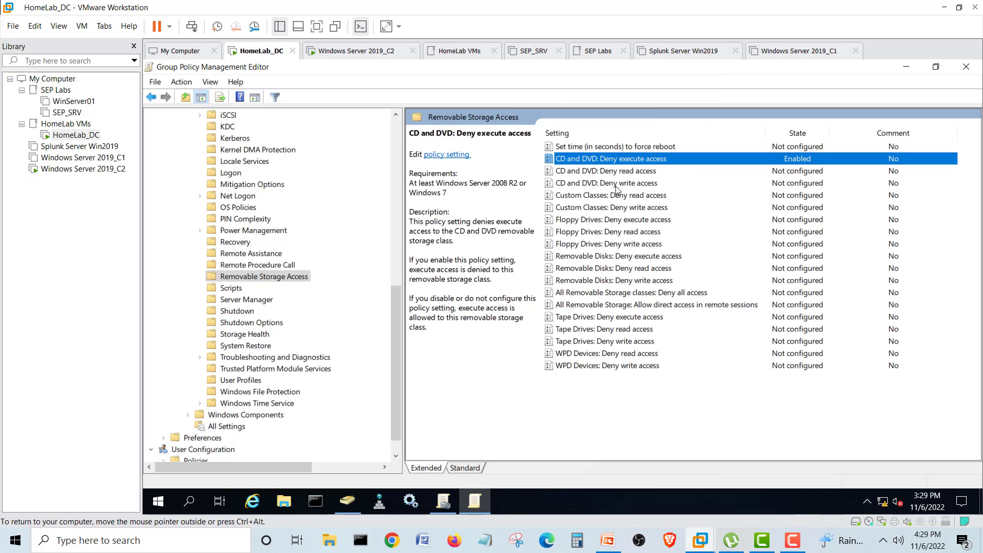
- Turn on filtering for the Administrative Templates settings
left_click(688, 294)
right_click(688, 293)
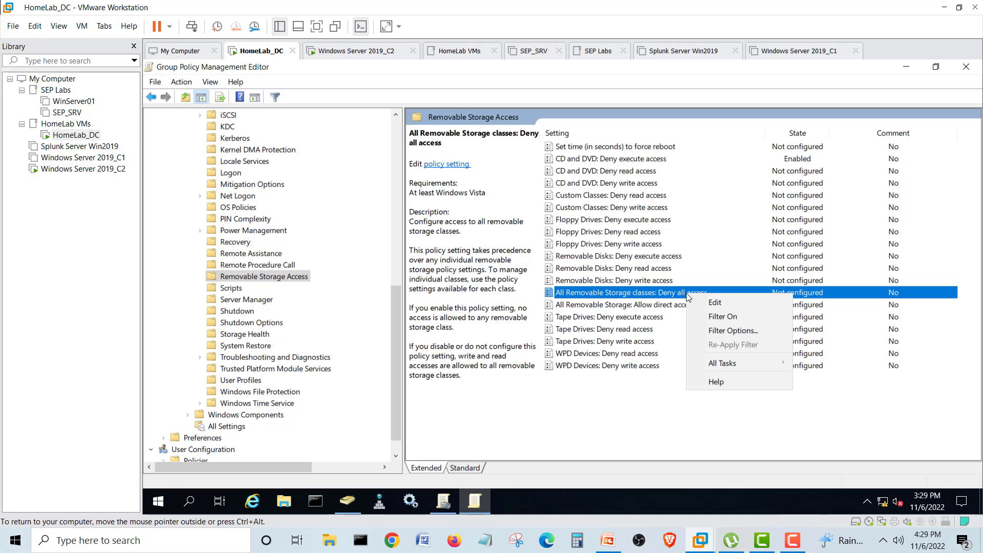
left_click(709, 316)
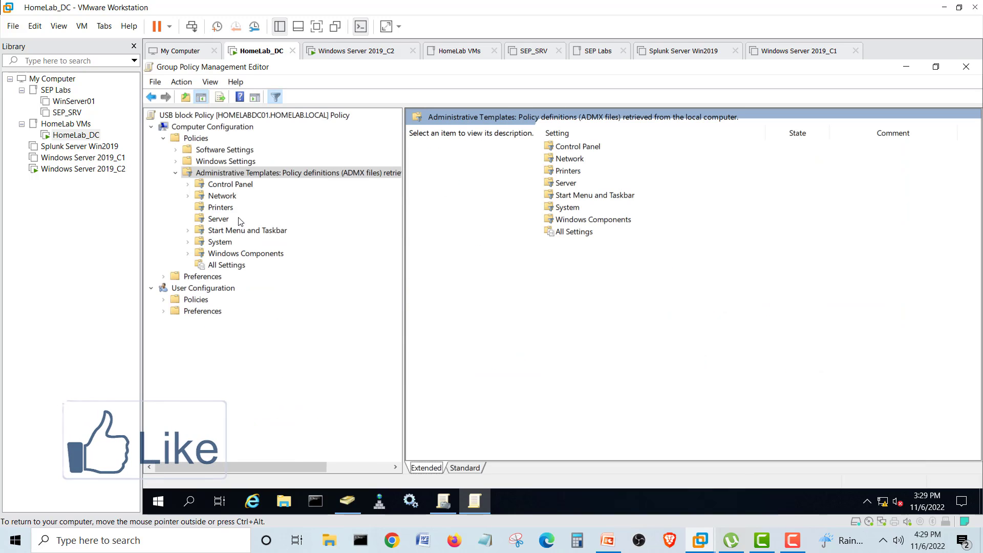
- Reopen the Removable Storage Access settings under System in Computer Configuration's Administrative Templates
left_click(152, 96)
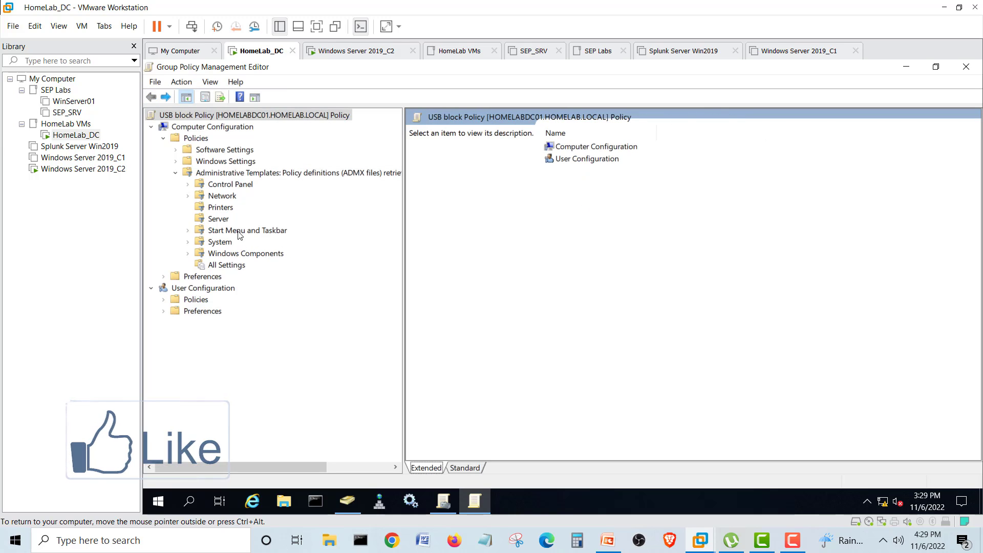
left_click(216, 243)
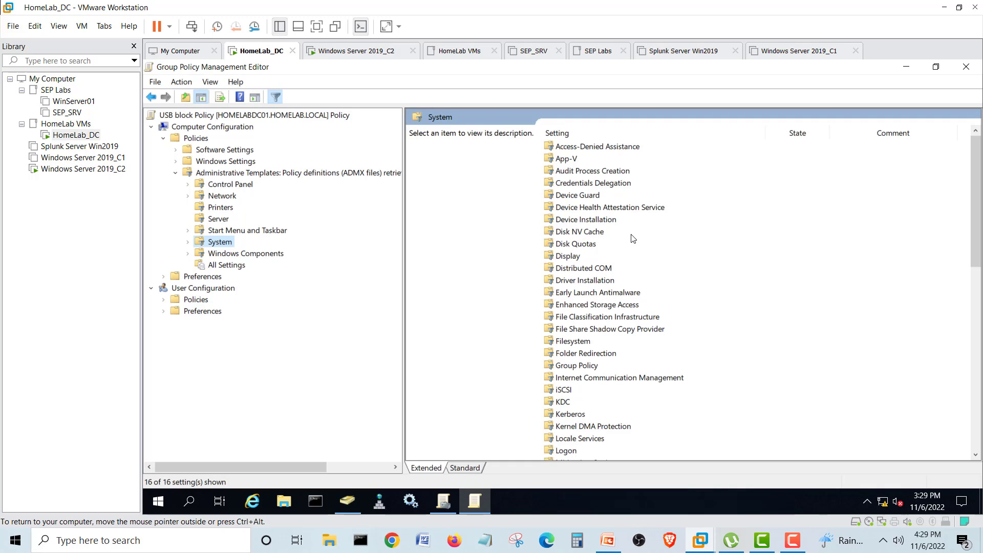
left_click(187, 242)
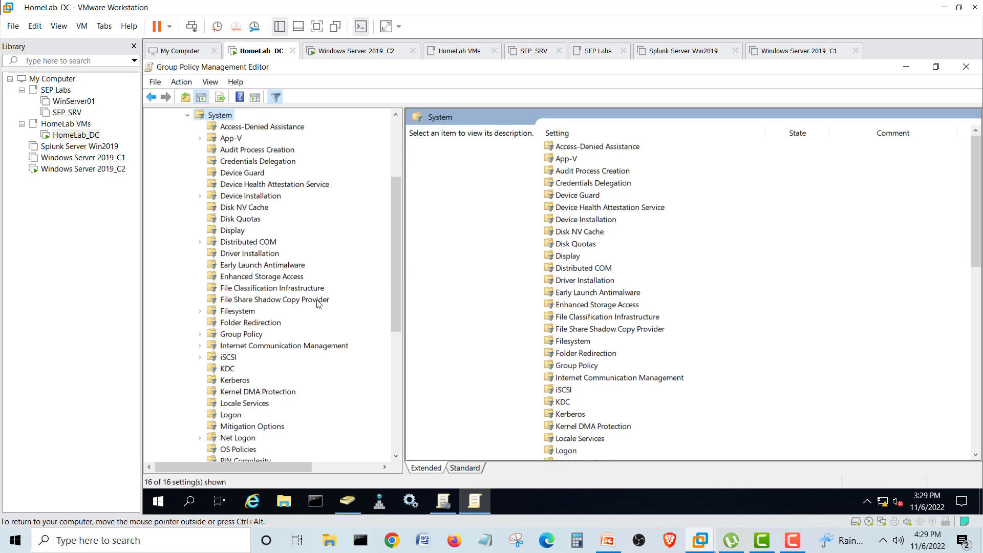
scroll(318, 304, "down", 8)
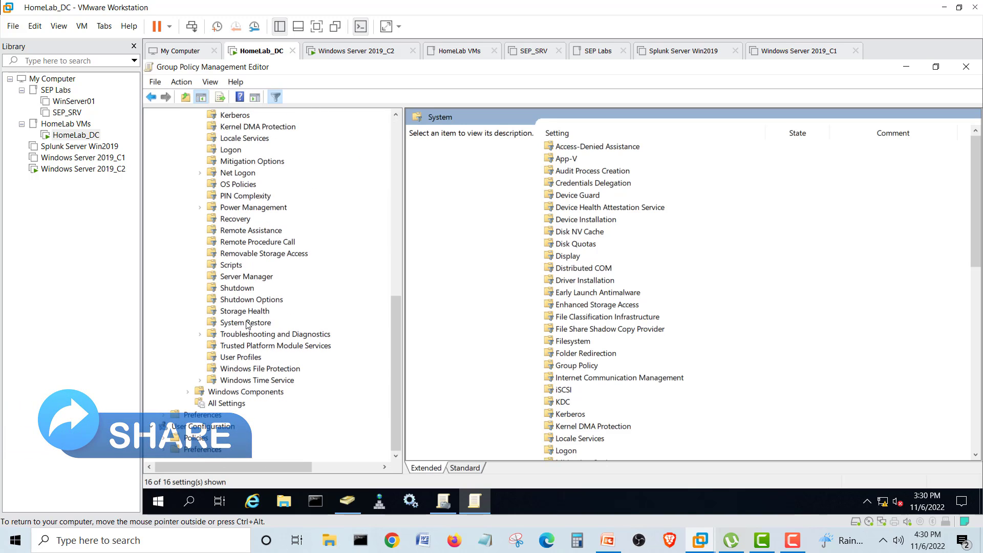
left_click(260, 253)
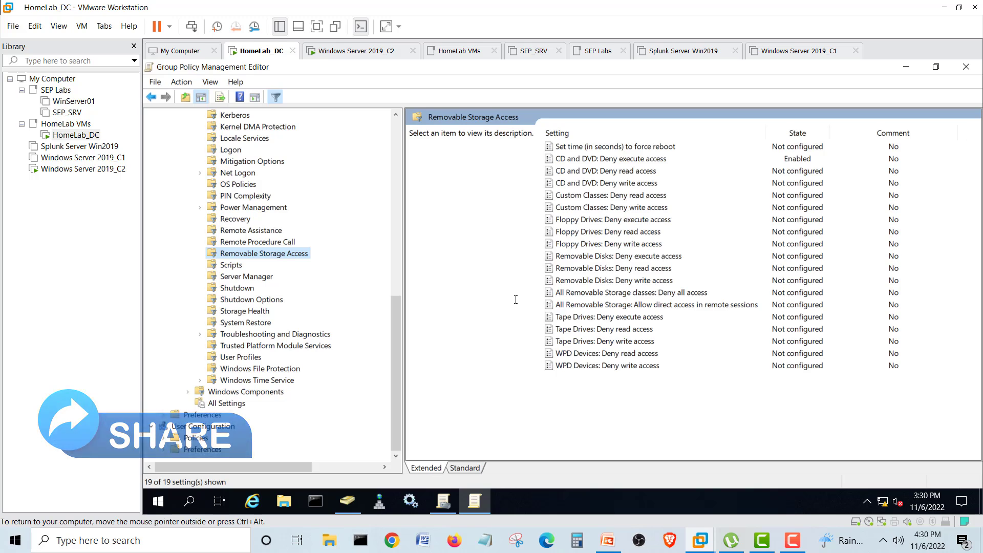
- Set the "All Removable Storage classes: Deny all access" policy setting to Enabled
left_click(703, 294)
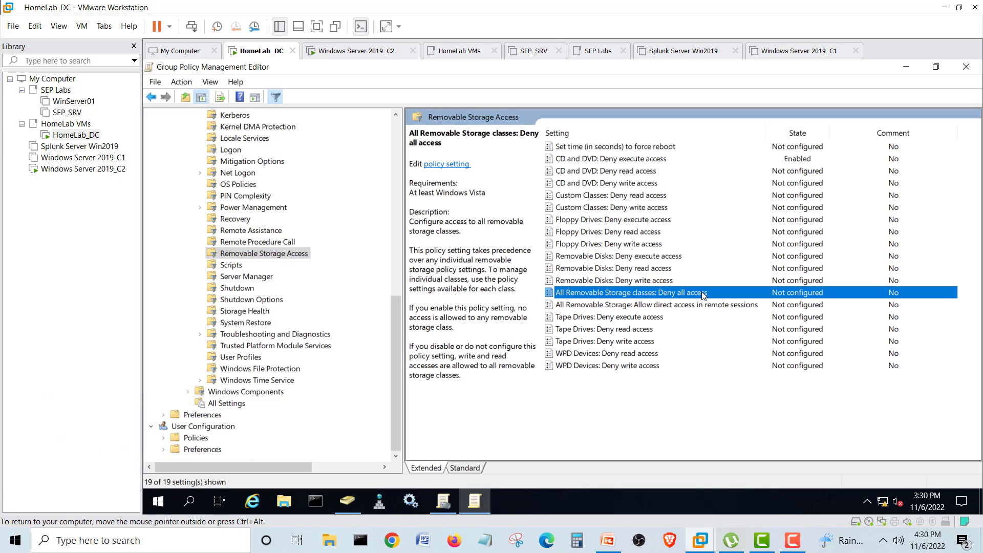
right_click(704, 296)
left_click(732, 301)
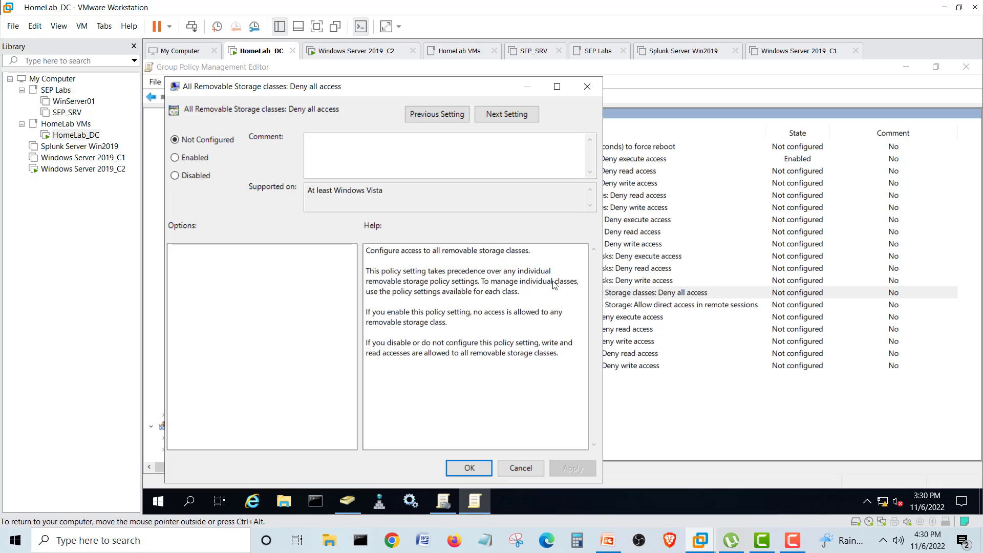
left_click(198, 158)
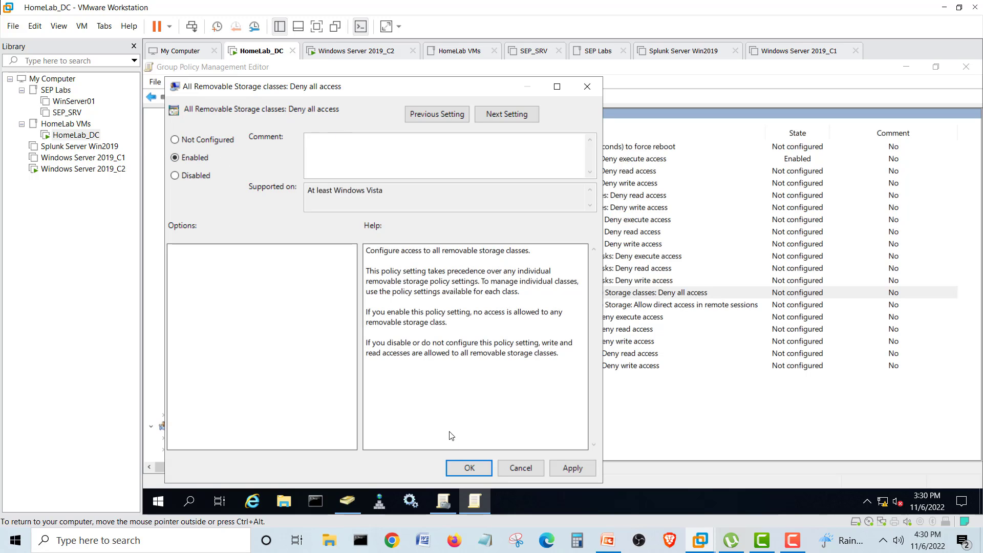
left_click(463, 469)
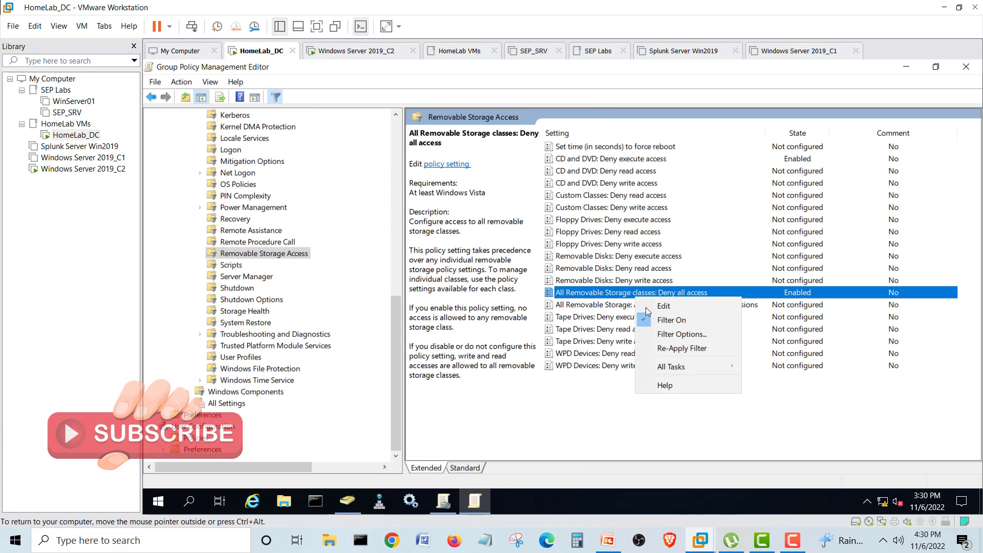
left_click(600, 316)
left_click(676, 306)
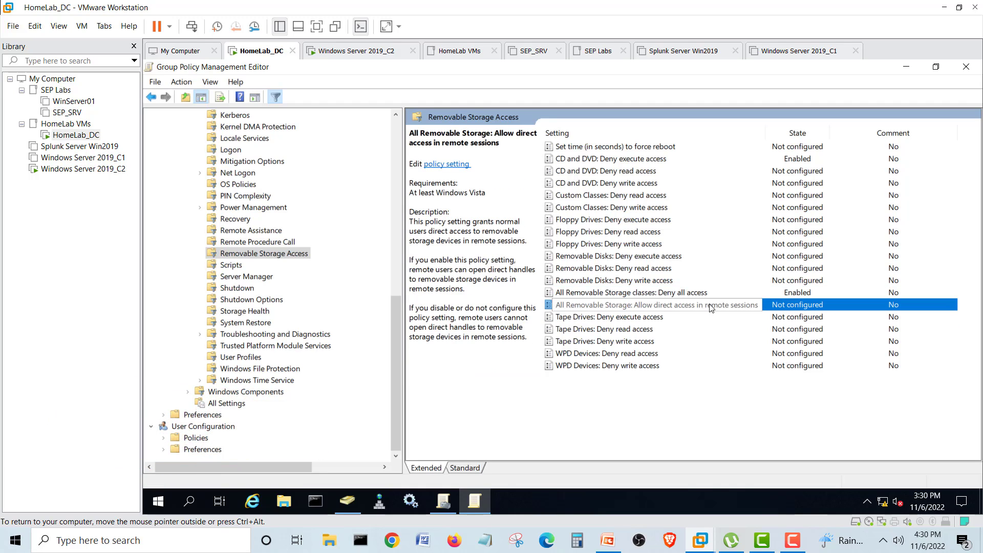
right_click(610, 307)
left_click(636, 316)
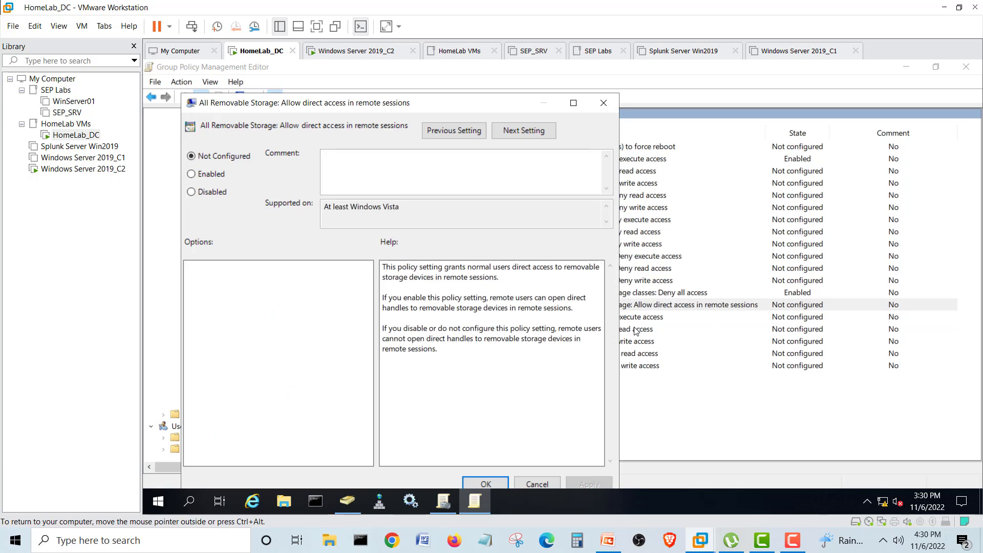
left_click(226, 177)
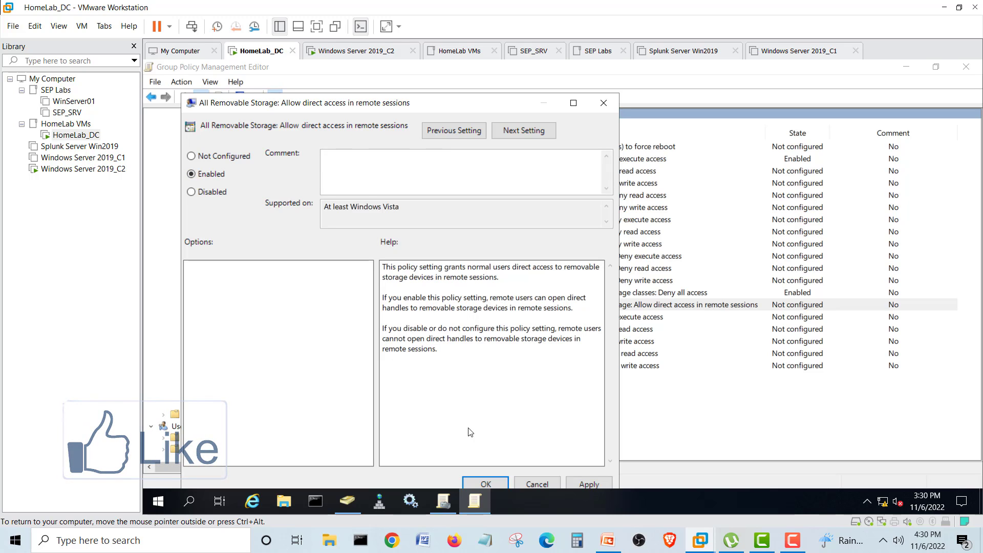
left_click(551, 483)
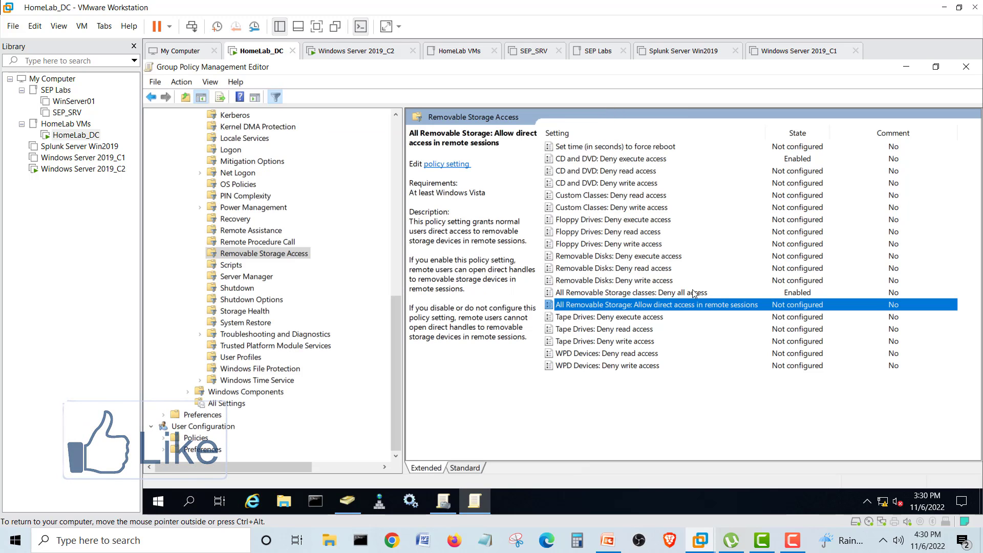
- Review the tape drive and WPD device settings and the description of "All Removable Storage classes: Deny all access"
key("Up")
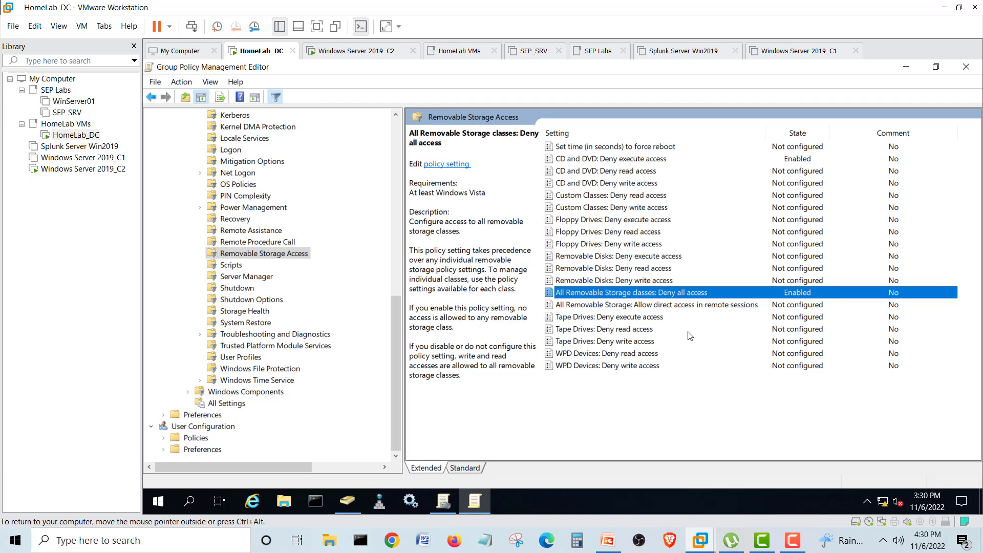
left_click(604, 318)
left_click(603, 331)
left_click(603, 341)
left_click(603, 353)
left_click(603, 353, "ctrl")
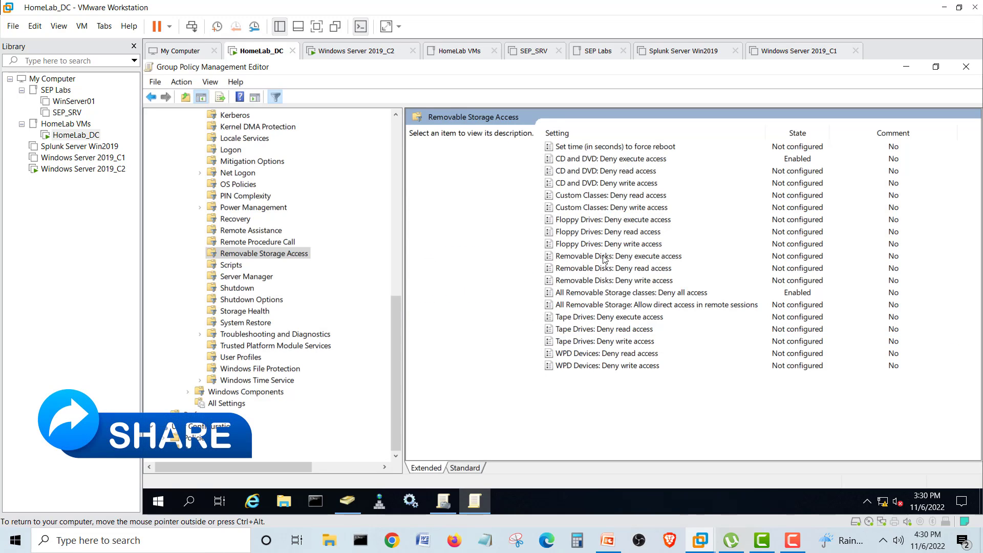
left_click(631, 296)
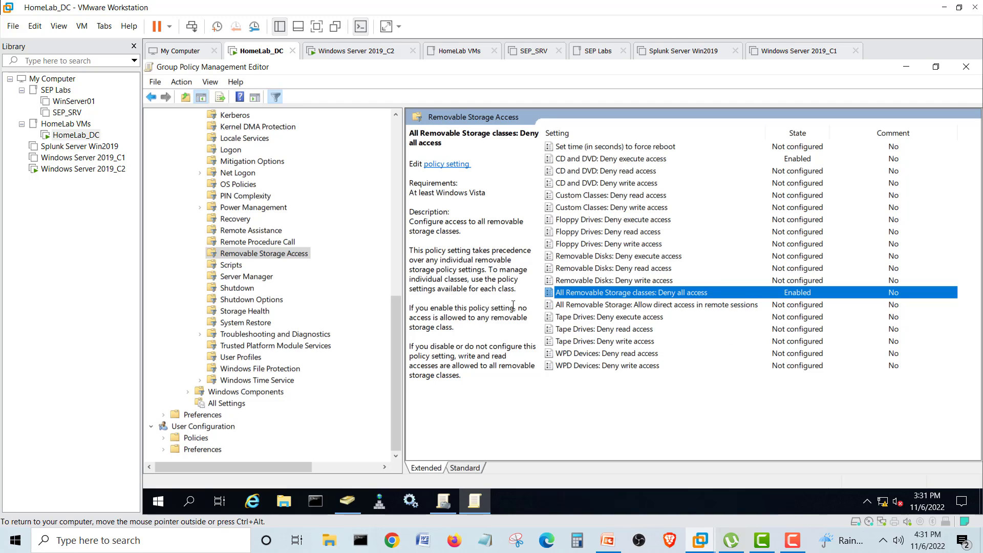
- Close the Group Policy Management Editor and show USB block Policy in the maximized Group Policy Management window
left_click(967, 68)
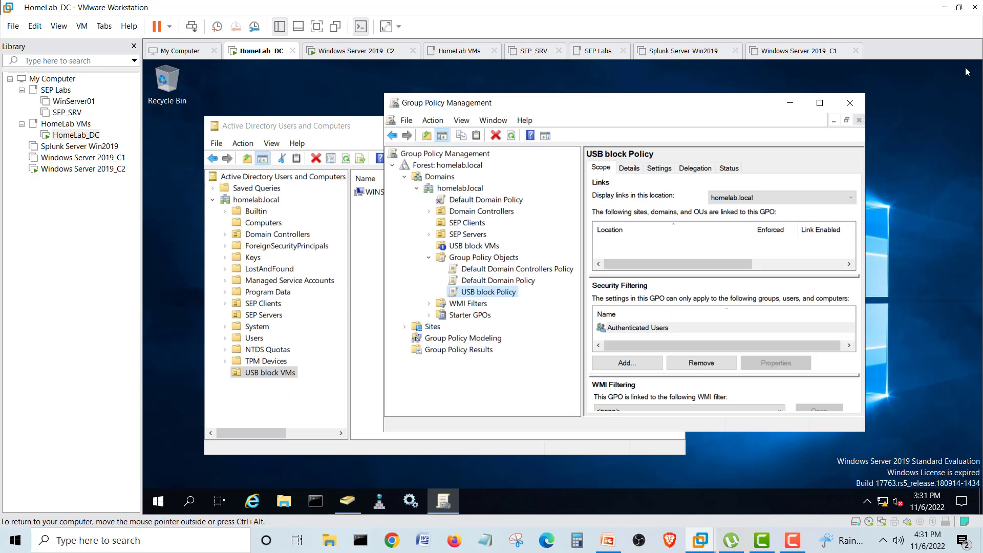
left_click(496, 281)
left_click(489, 292)
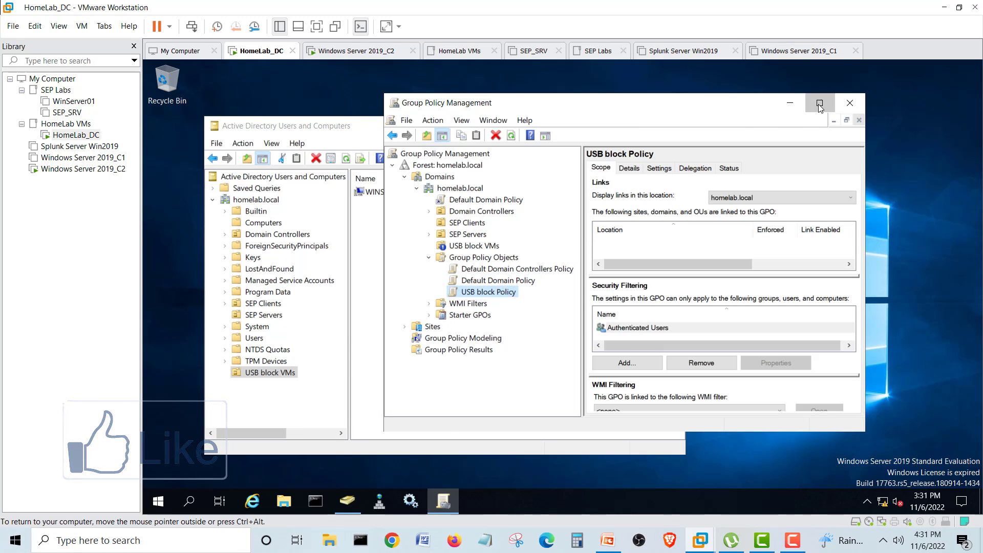
left_click(820, 105)
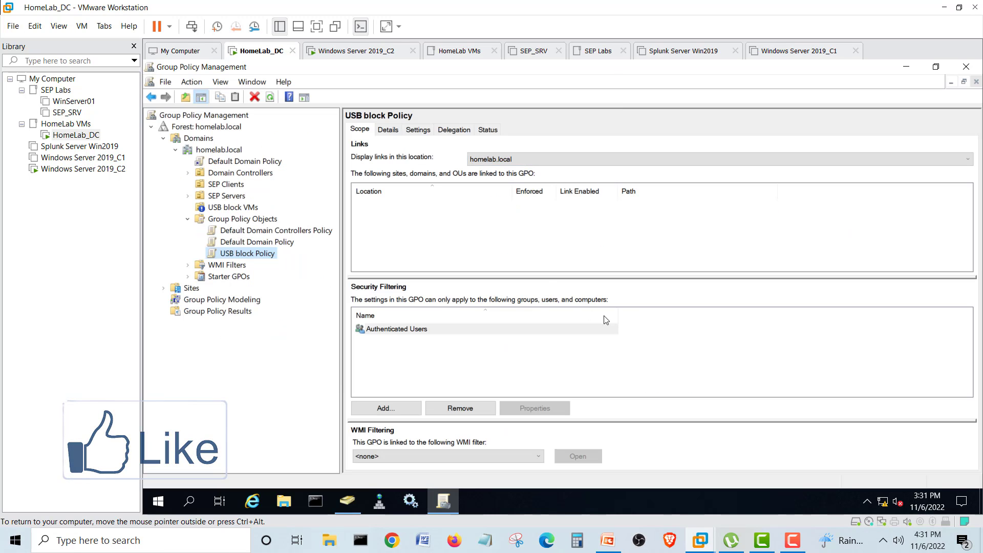
- Review USB block Policy's details and its settings report down to the Removable Storage Access policies, dismissing the security warning
left_click(388, 130)
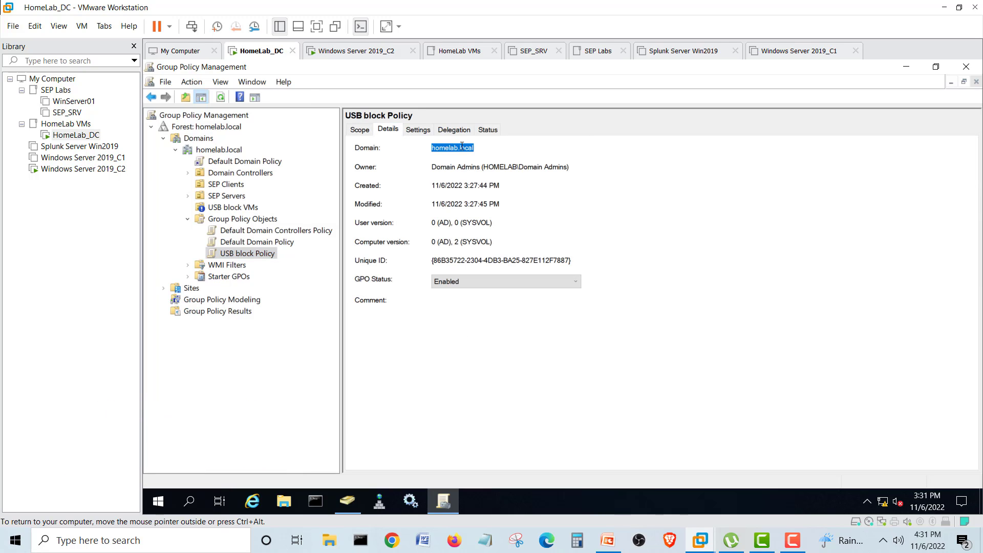
left_click(418, 131)
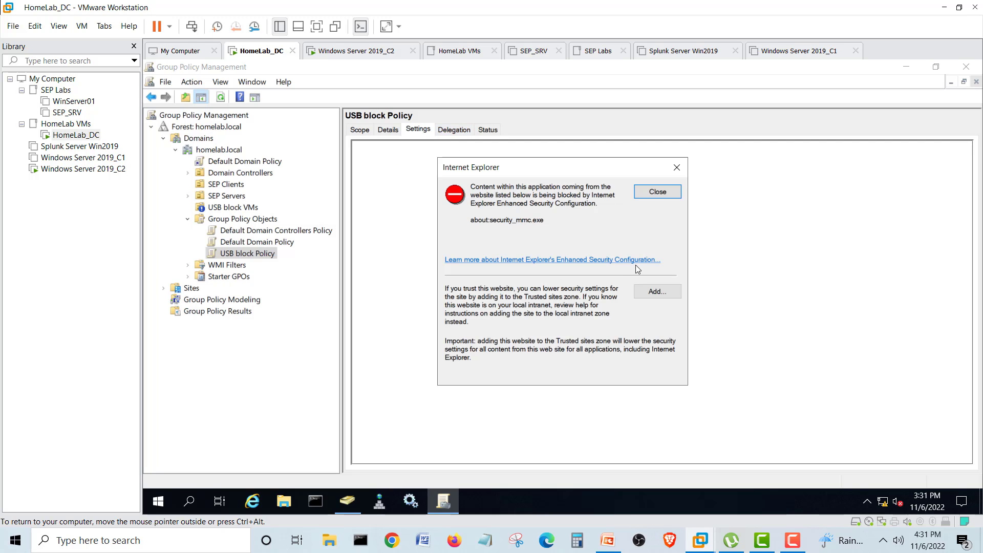
left_click(658, 192)
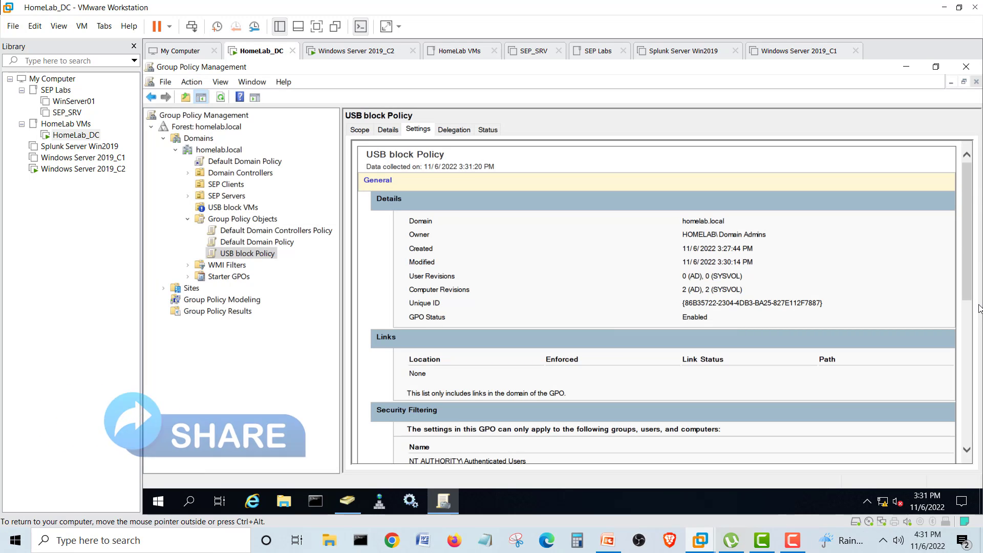
left_click_drag(968, 293, 962, 434)
left_click_drag(874, 434, 873, 434)
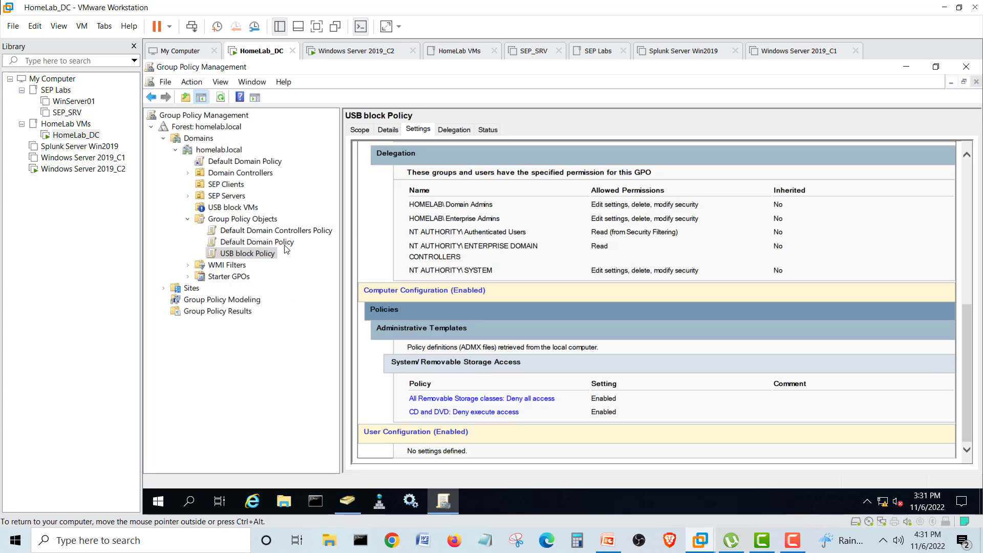
- Check the USB block VMs organizational unit's linked policies and the scope of USB block Policy
left_click(243, 208)
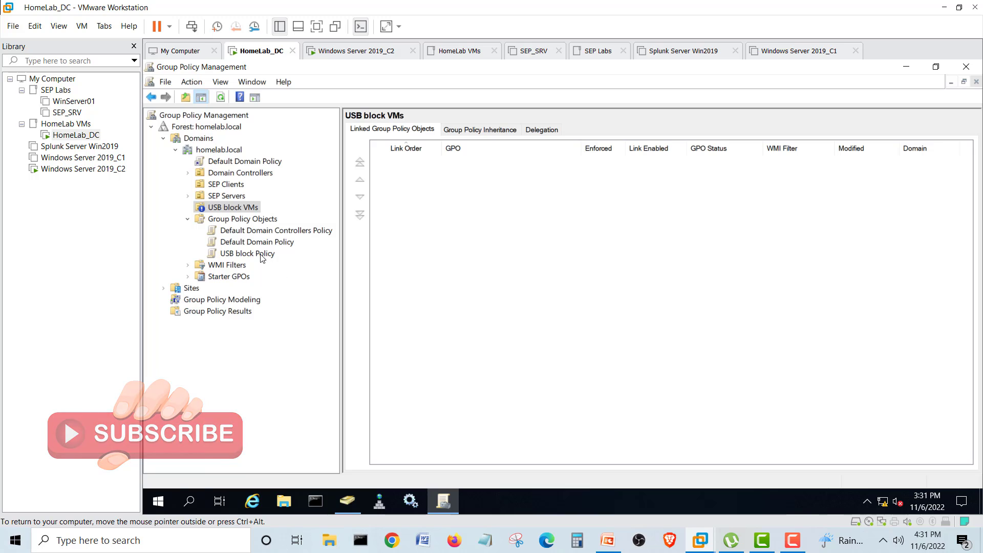
left_click(260, 256)
key("Return")
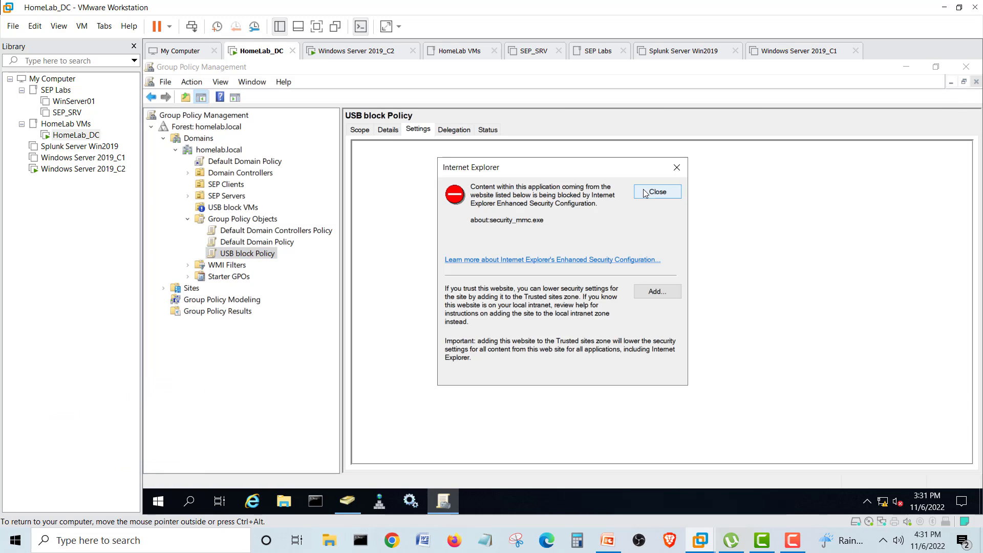
left_click(645, 193)
left_click(360, 129)
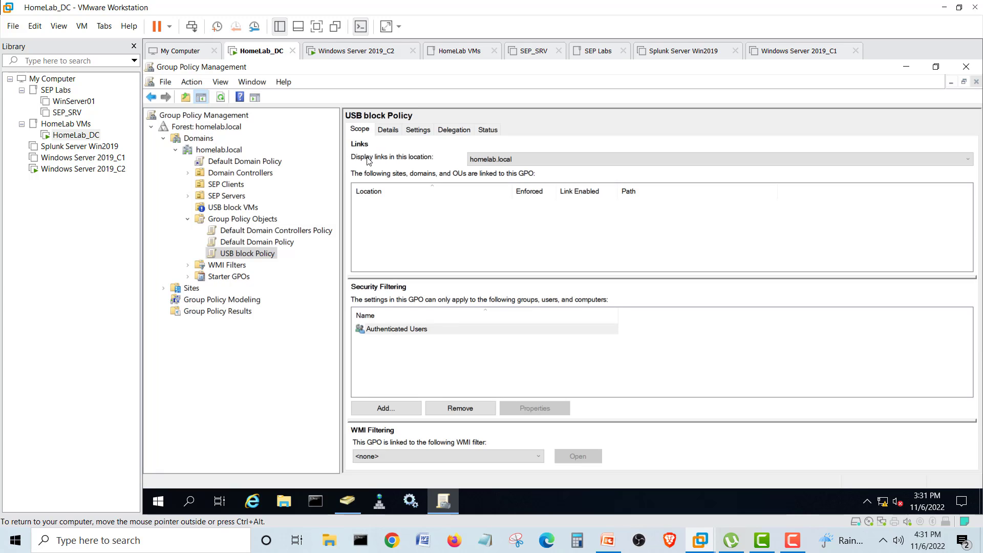
right_click(239, 256)
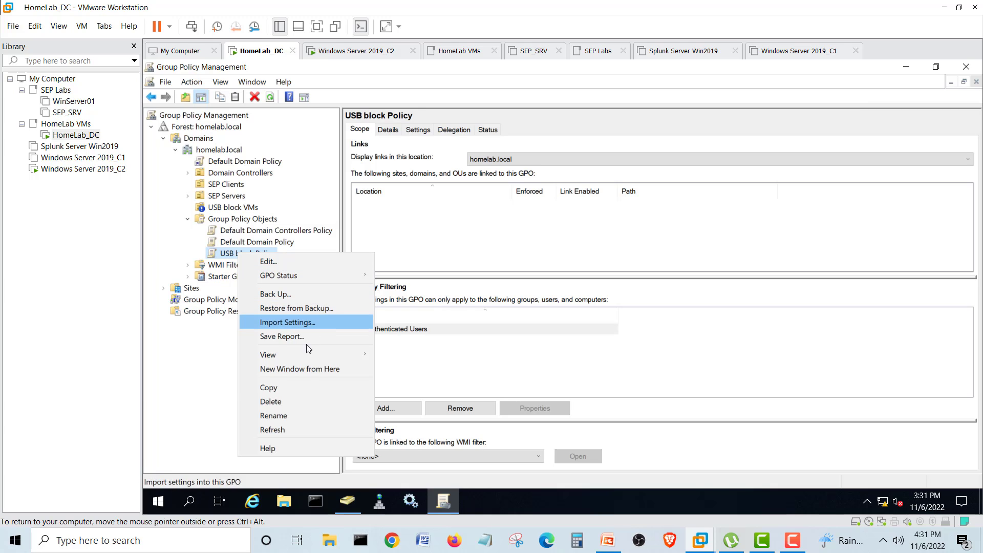
left_click(246, 241)
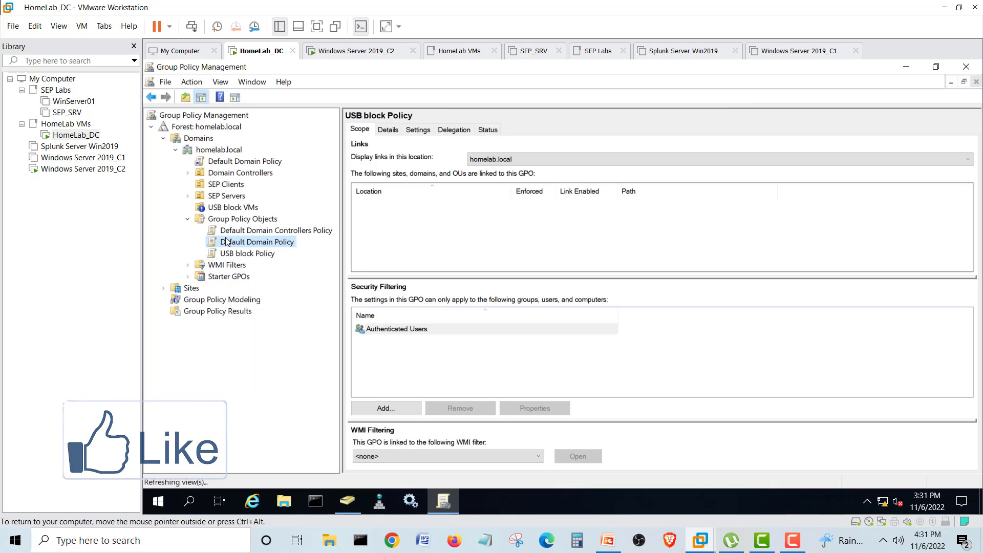
- Link the existing USB block Policy to the USB block VMs organizational unit
left_click(229, 208)
right_click(240, 208)
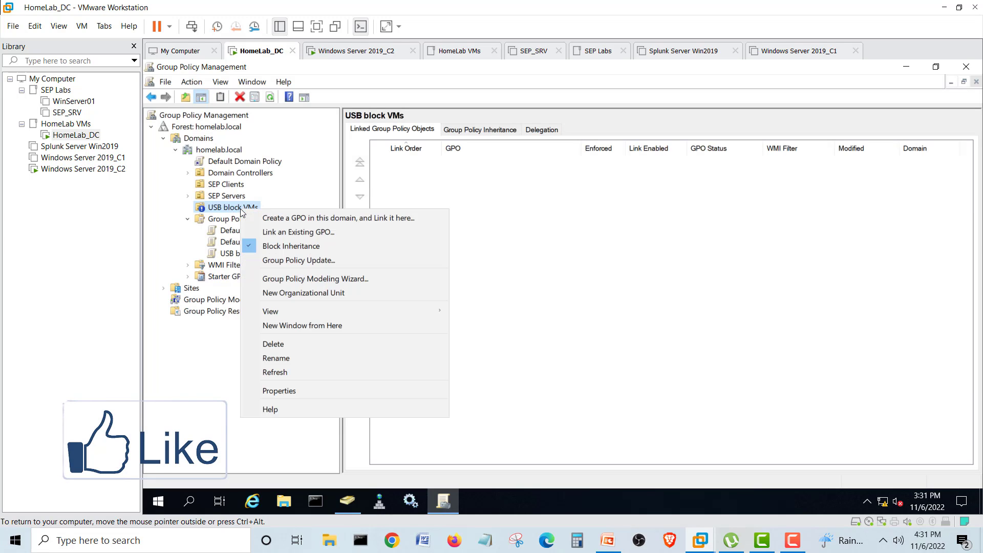
left_click(306, 231)
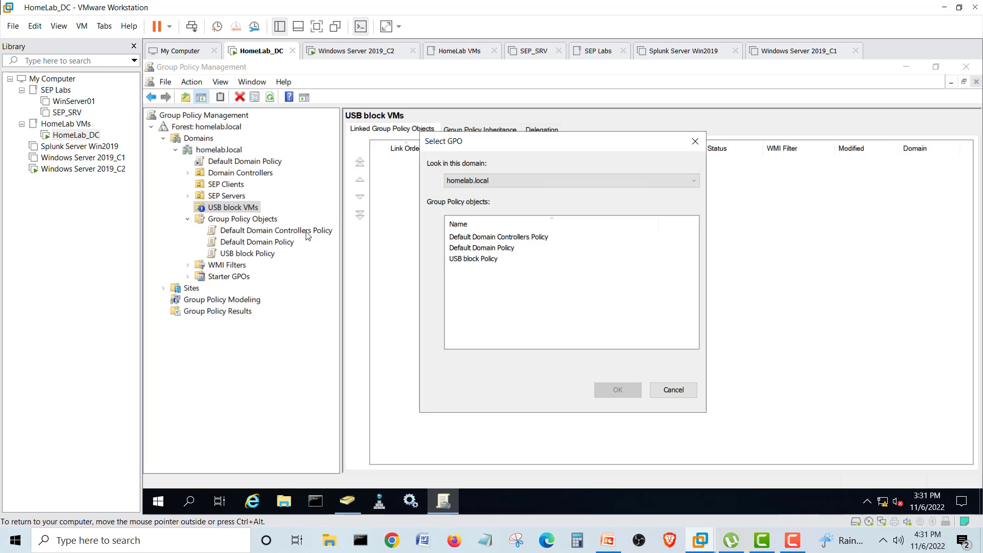
left_click(480, 259)
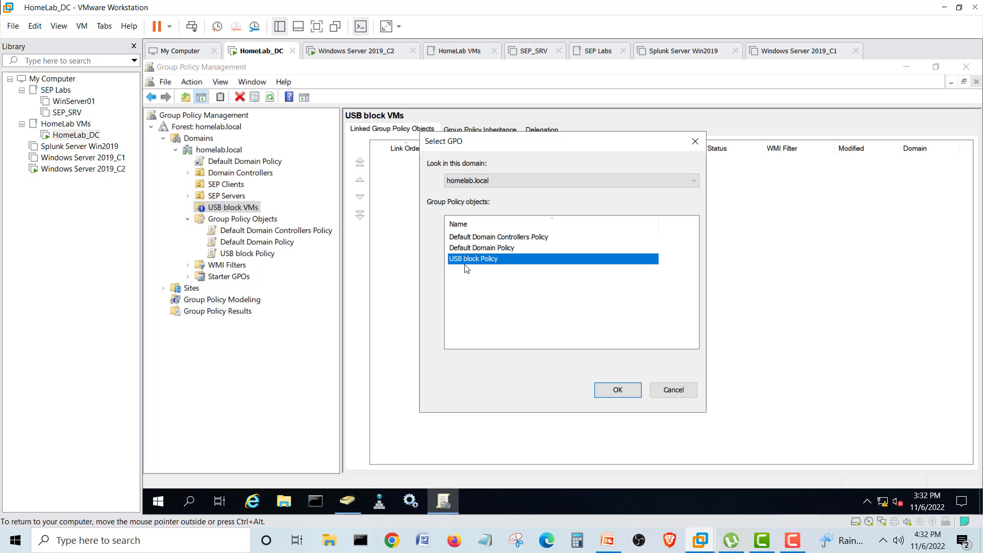
left_click(618, 390)
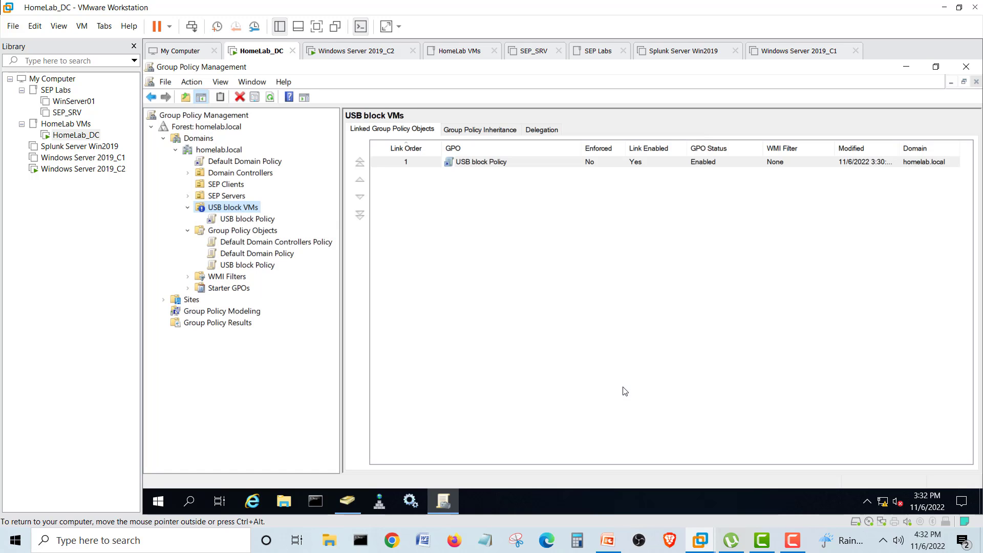
- Check the scope of the USB block Policy link under the USB block VMs organizational unit
left_click(235, 230)
left_click(233, 209)
left_click(229, 220)
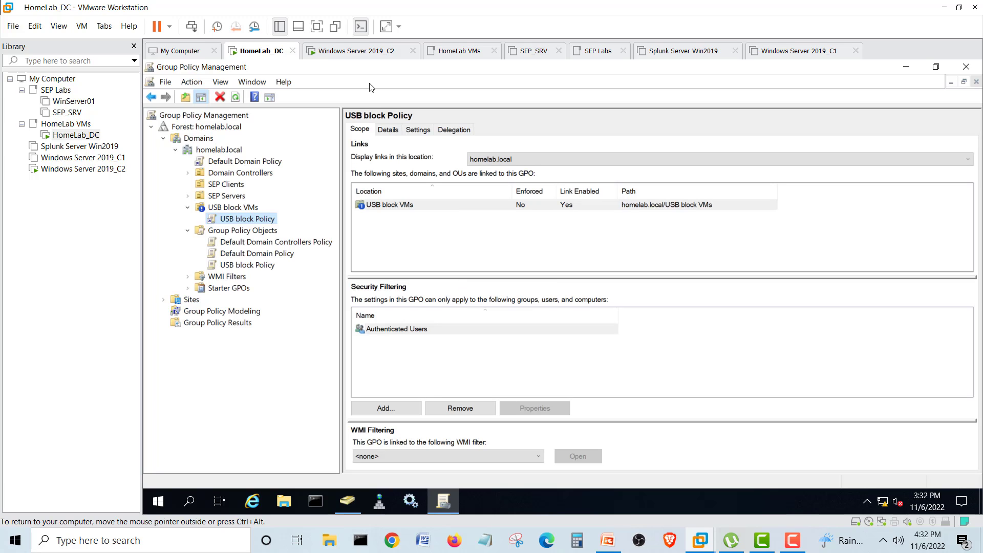
- Switch to the Windows Server 2019_C2 virtual machine and search for cmd, closing the mistakenly opened Settings window
left_click(366, 53)
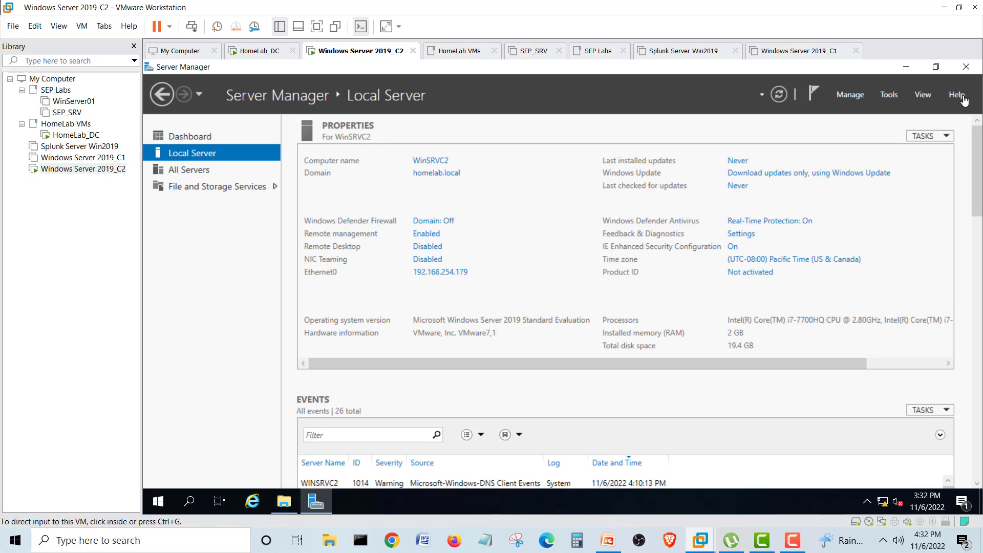
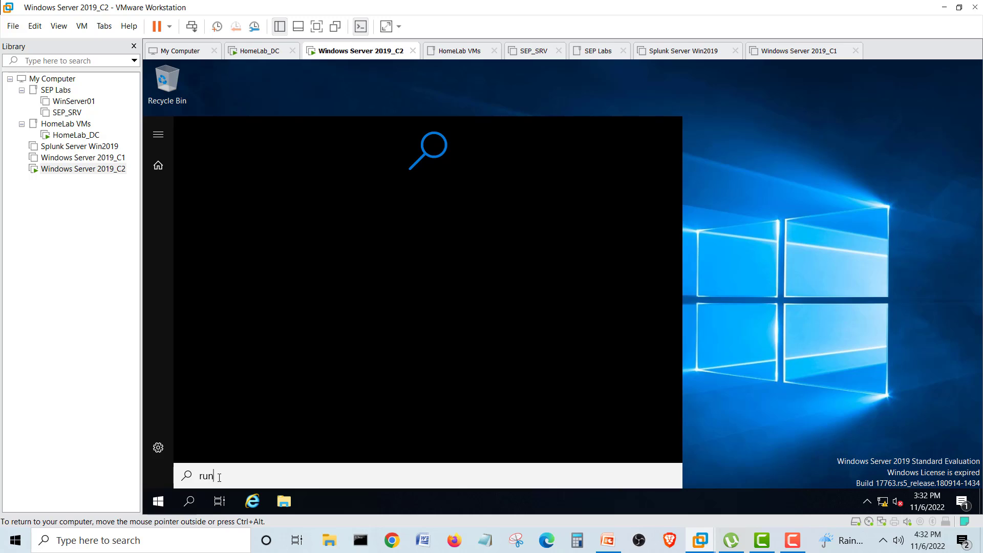
key("ctrl+a")
type("cmd")
left_click(158, 448)
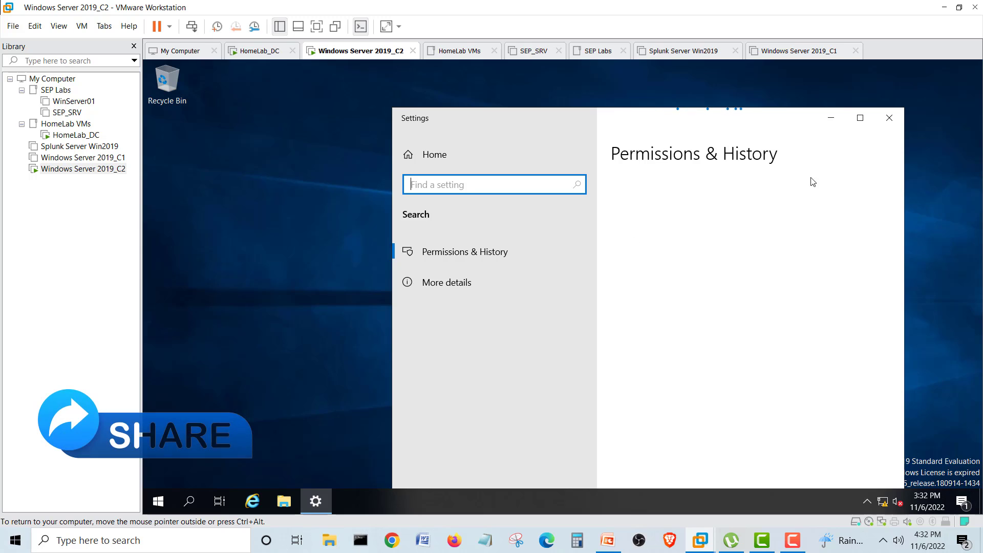
left_click(889, 117)
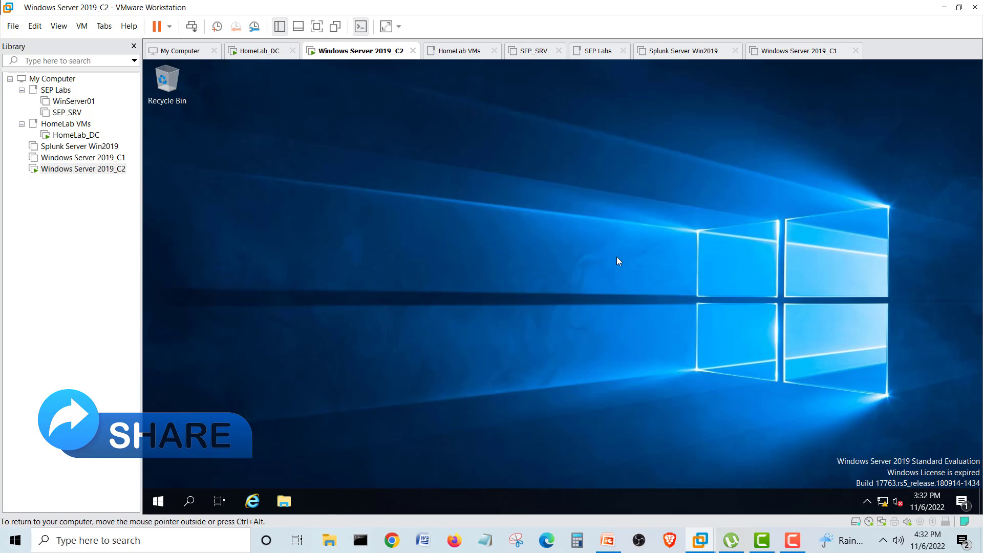
left_click(157, 501)
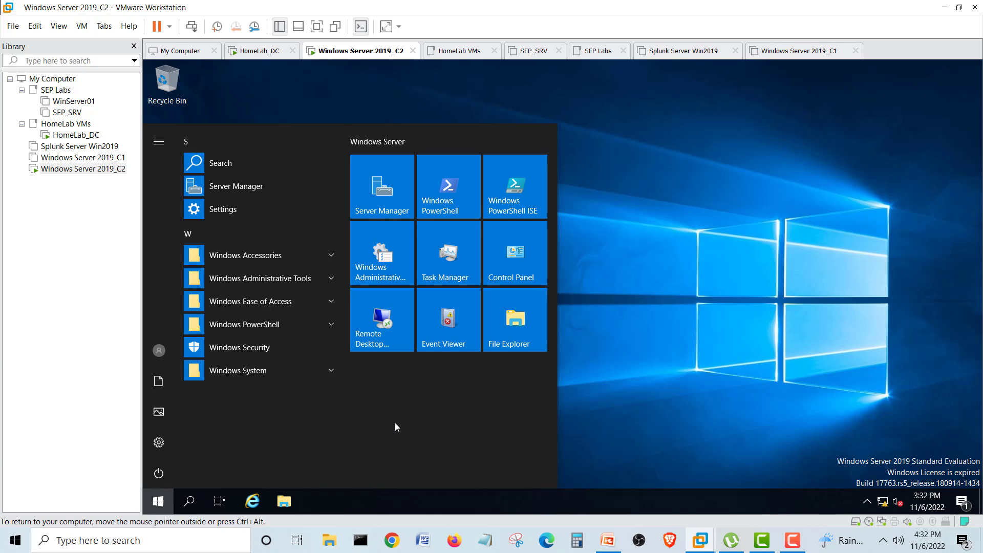
type("cmd")
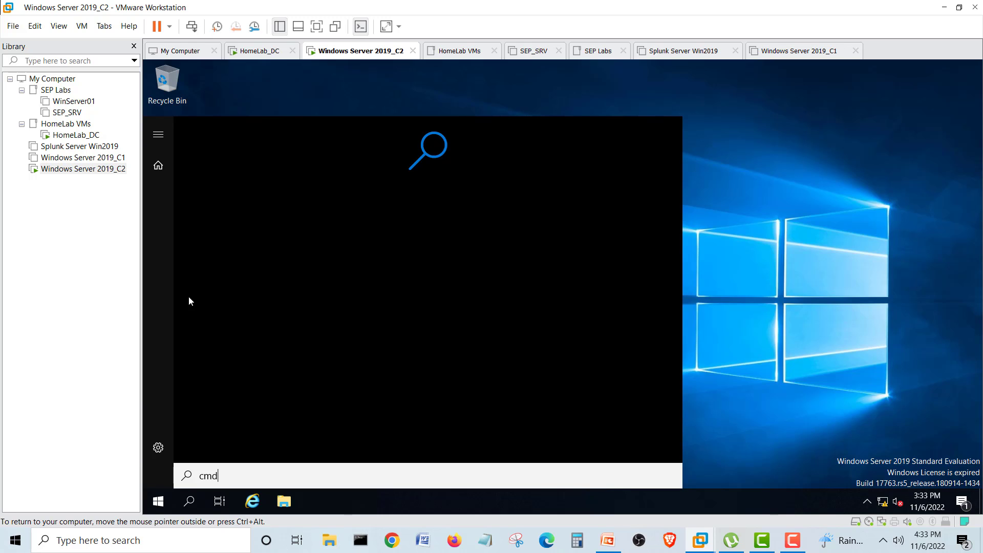
left_click(793, 541)
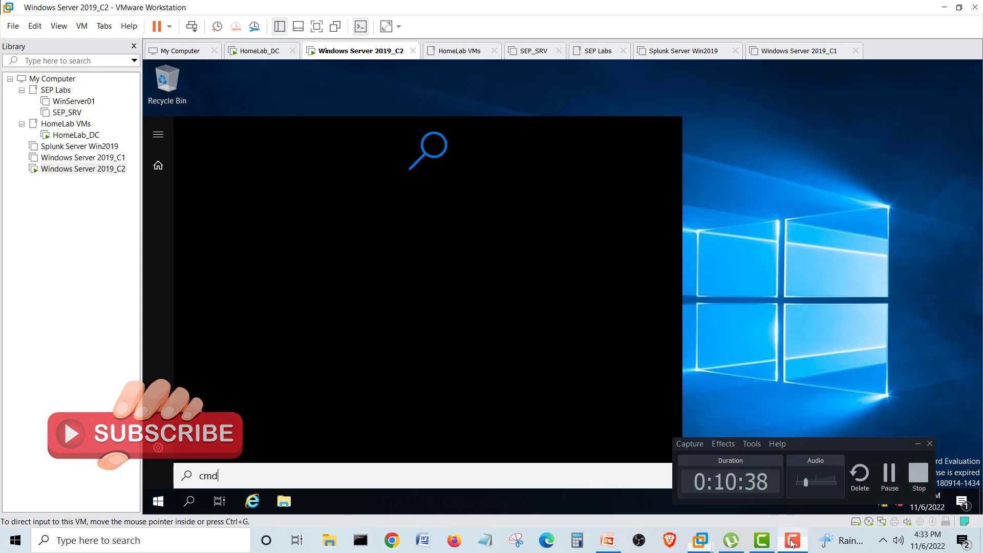
left_click(900, 487)
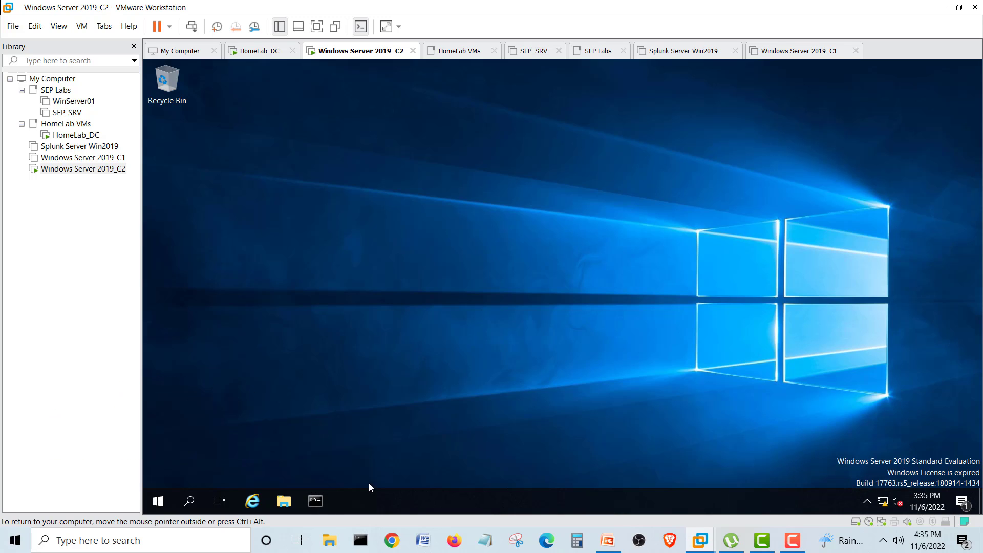
- Browse the contents of the Windows folder on Local Disk (C:) of the client server
left_click(285, 501)
left_click(241, 246)
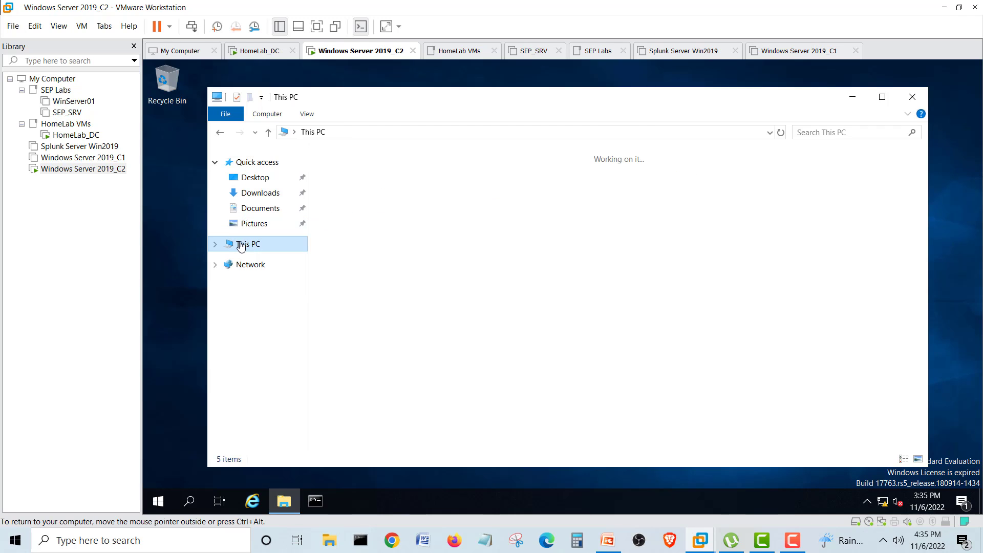
double_click(377, 302)
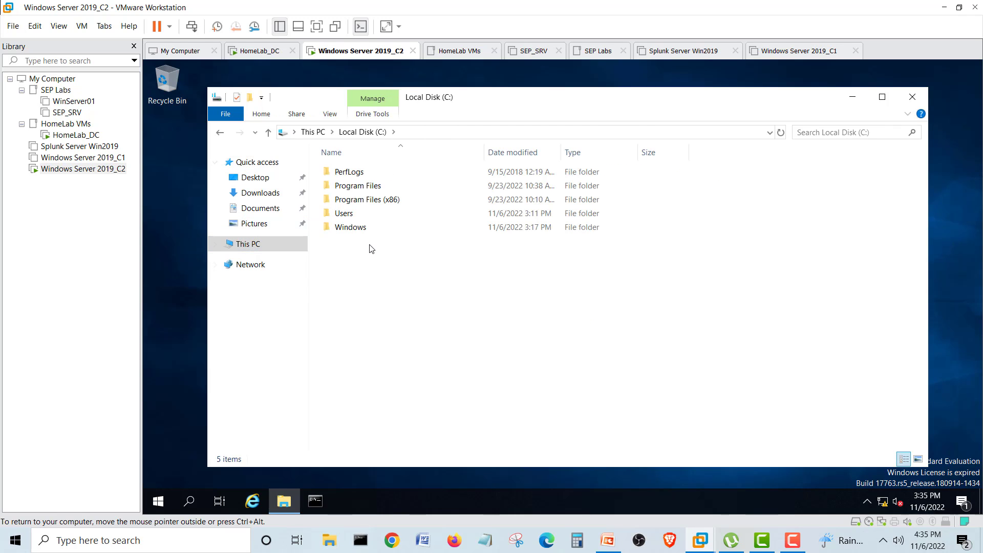
double_click(358, 228)
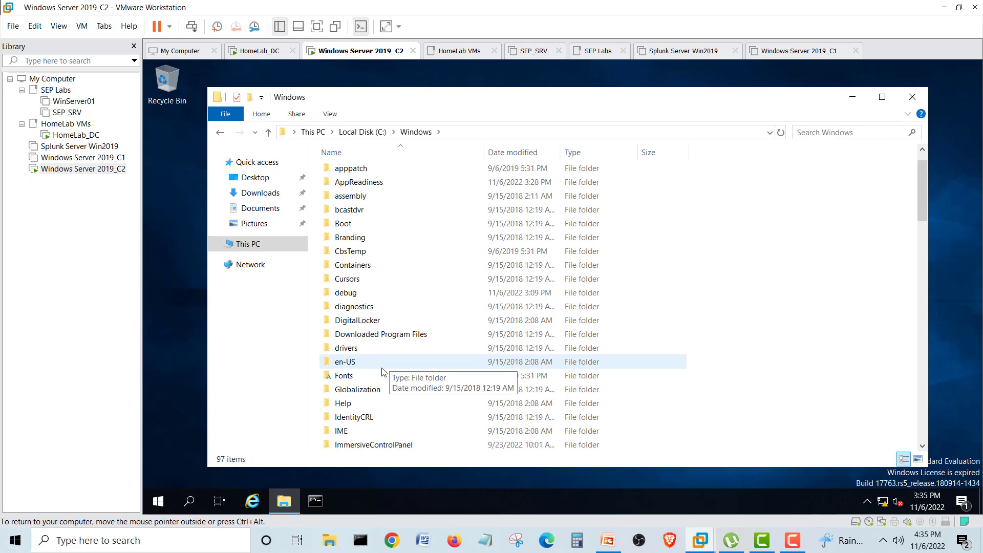
scroll(382, 372, "down", 8)
right_click(352, 293)
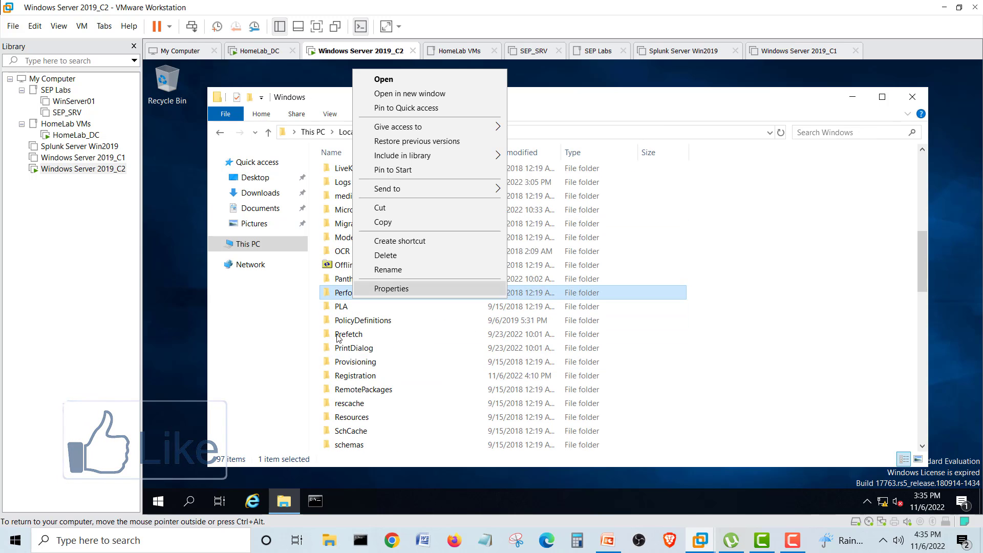
left_click(284, 501)
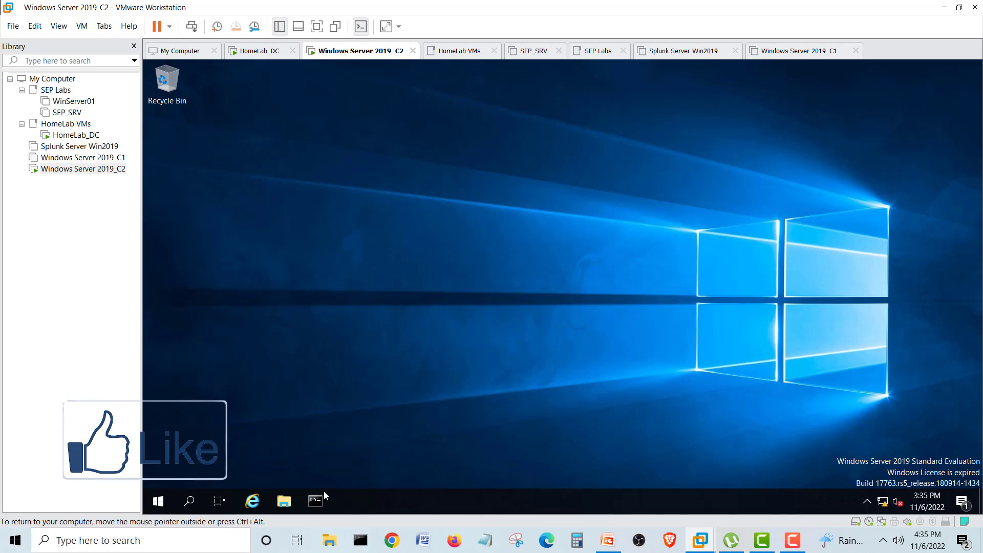
- Run gpupdate /force twice in the Command Prompt on the client server, and close the console
left_click(315, 501)
left_click(416, 241)
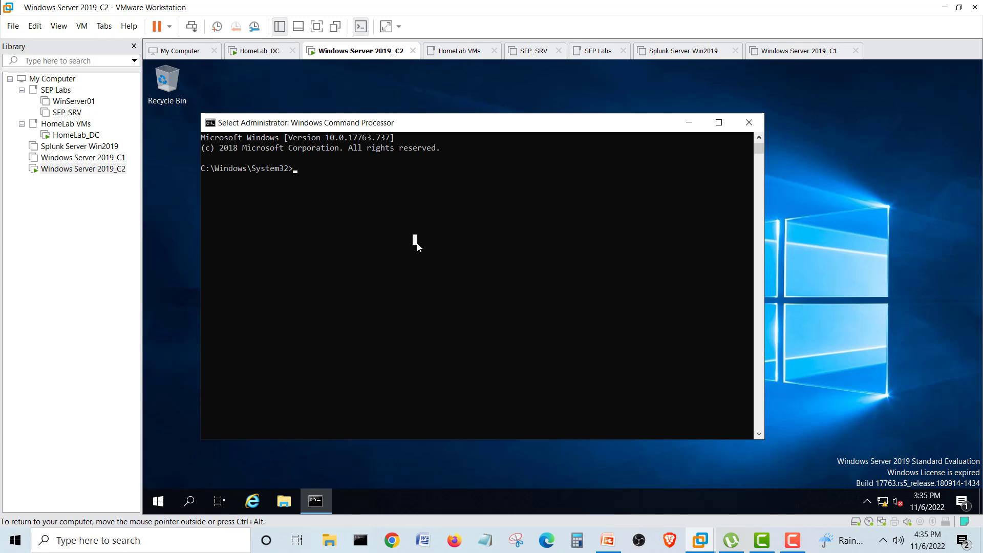
type("gpupdat")
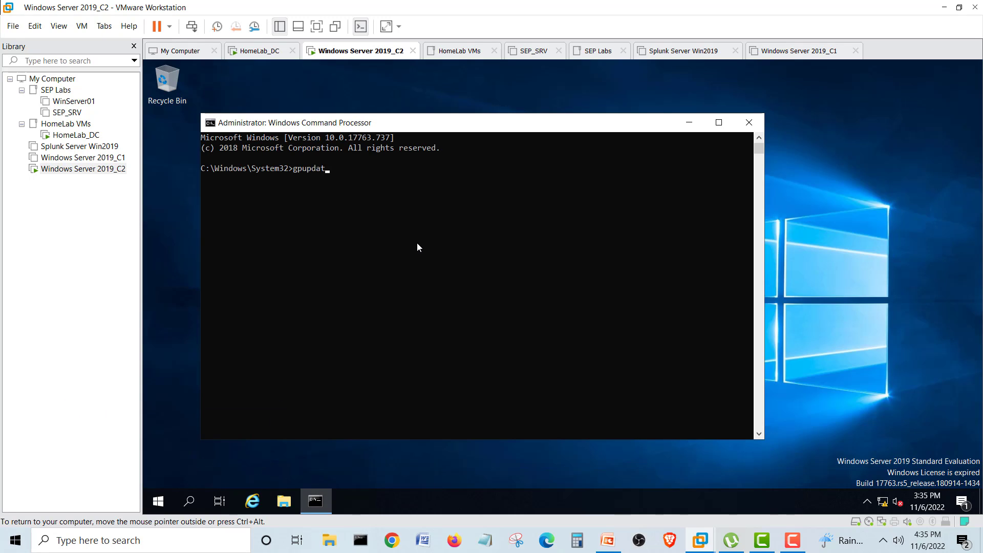
type("e /force")
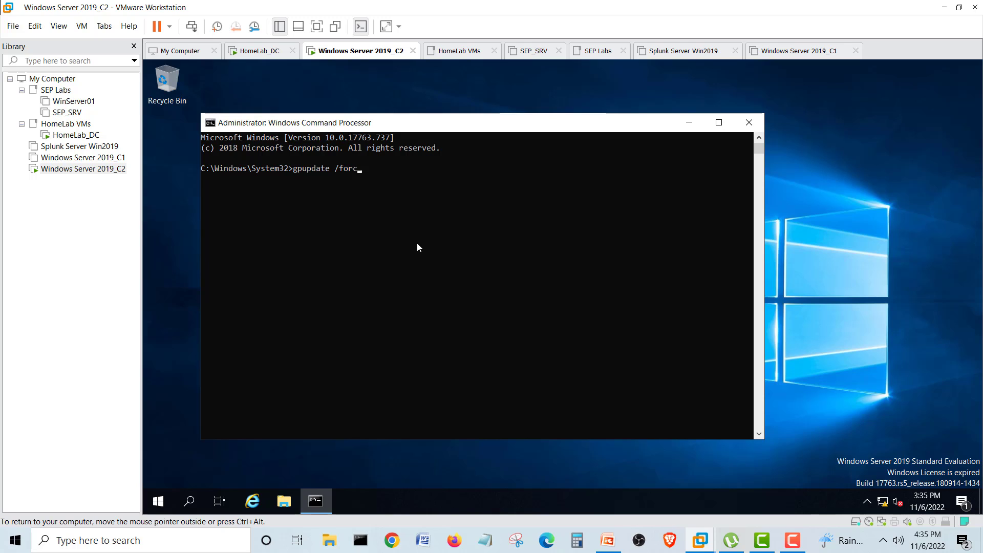
key("Return")
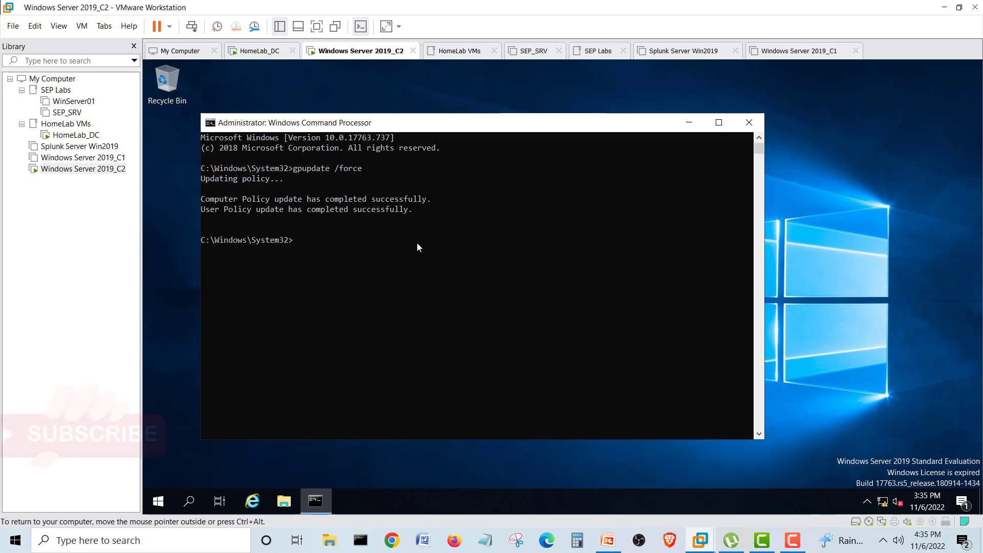
key("Up")
key("Return")
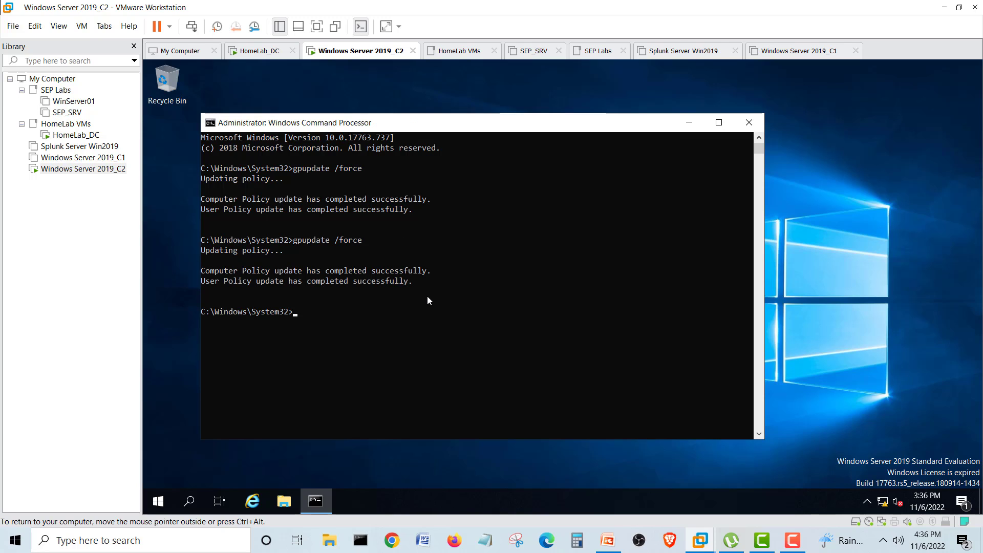
left_click(749, 122)
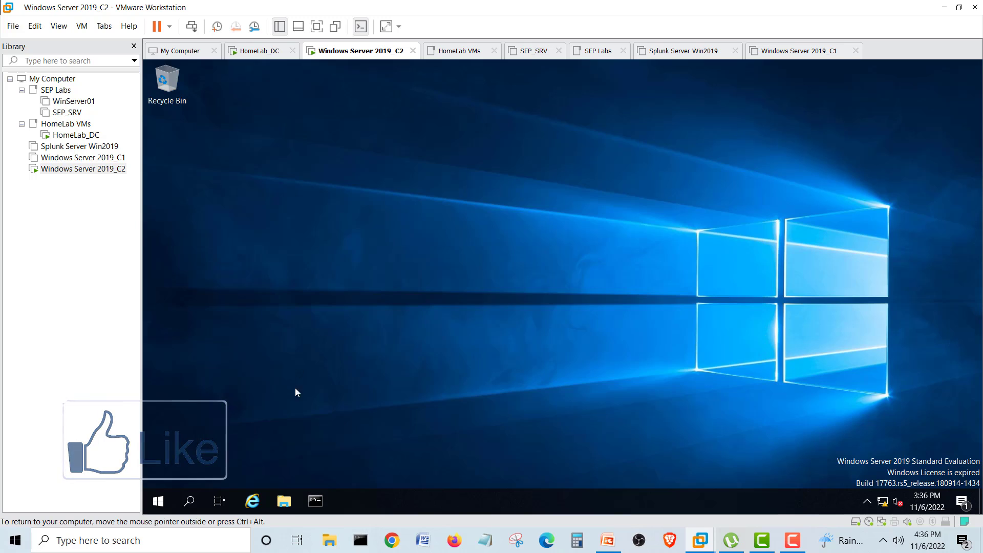
- Test the USB block by trying to open Removable Disk (E:) from This PC on the client server
left_click(284, 502)
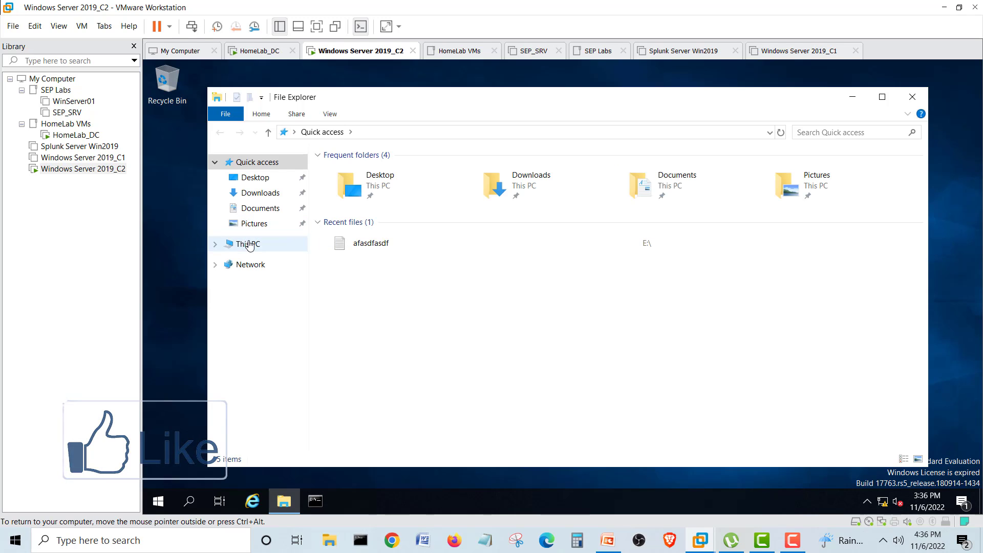
left_click(250, 245)
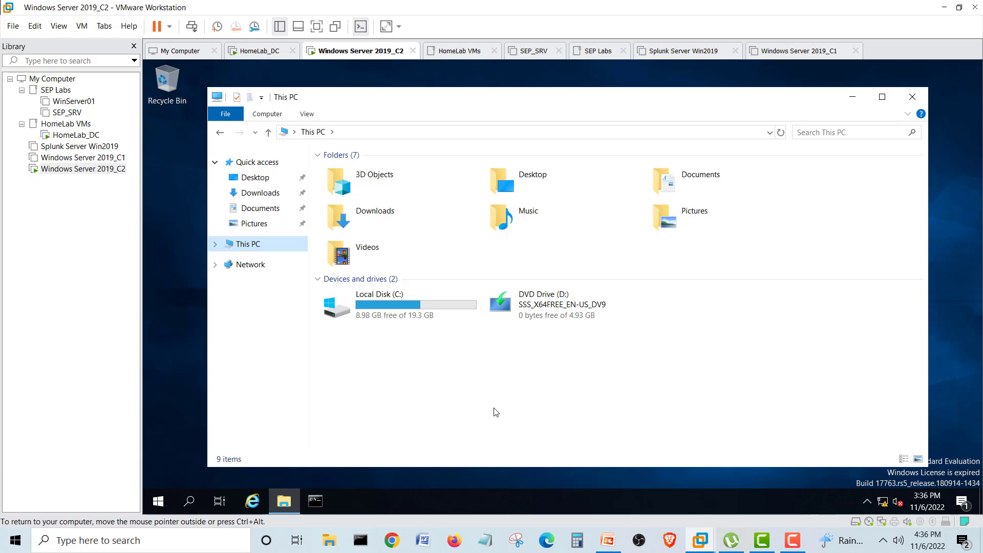
key("ctrl+alt")
key("super+d")
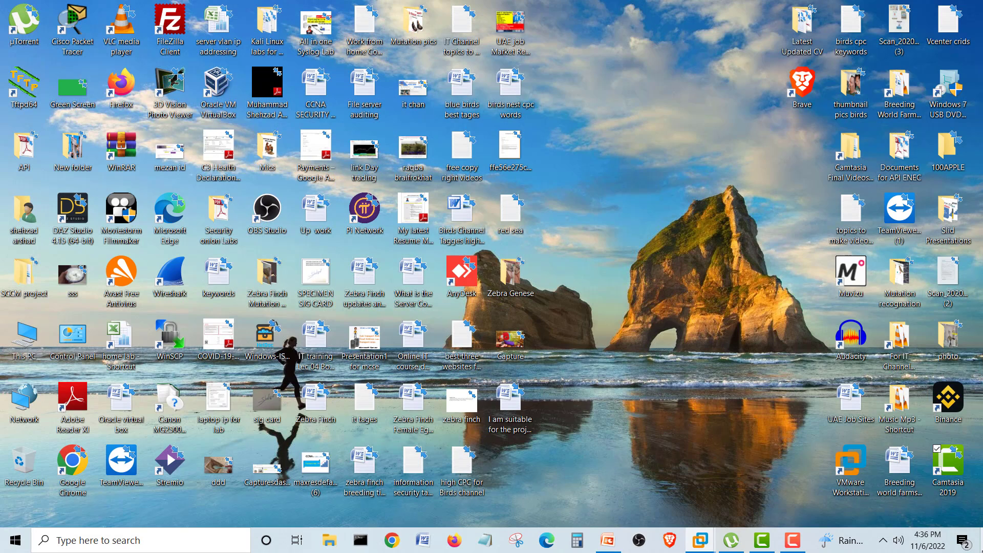
key("super+d")
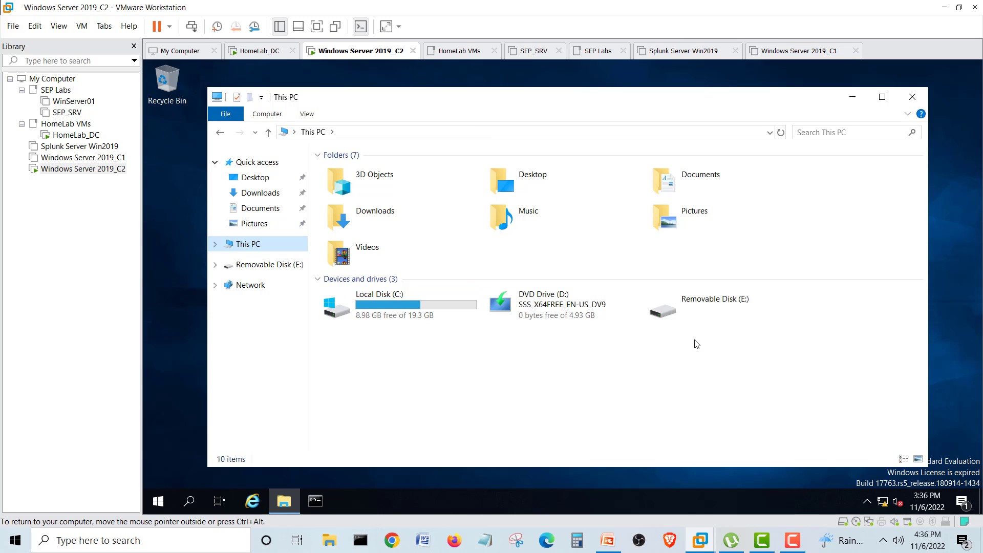
left_click(663, 307)
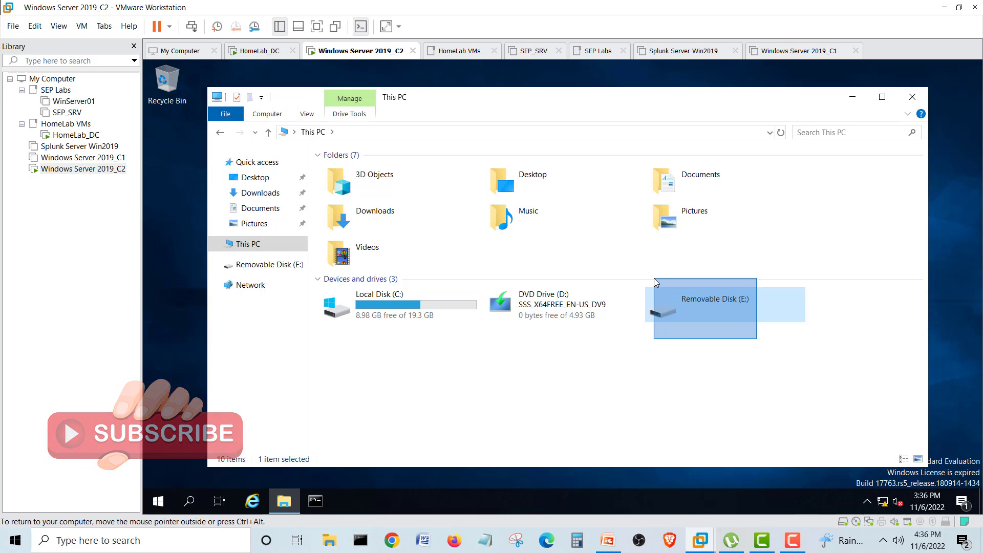
double_click(685, 321)
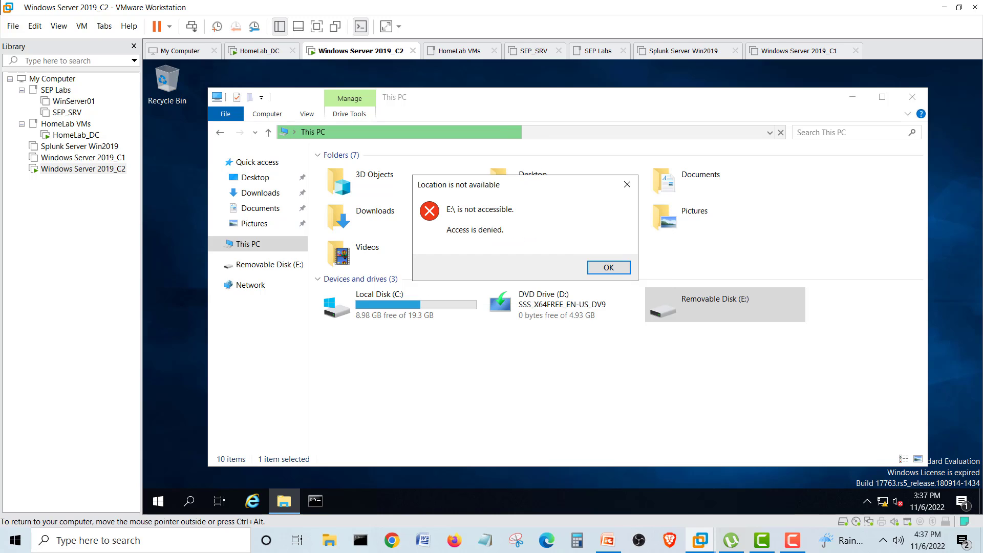
left_click(607, 267)
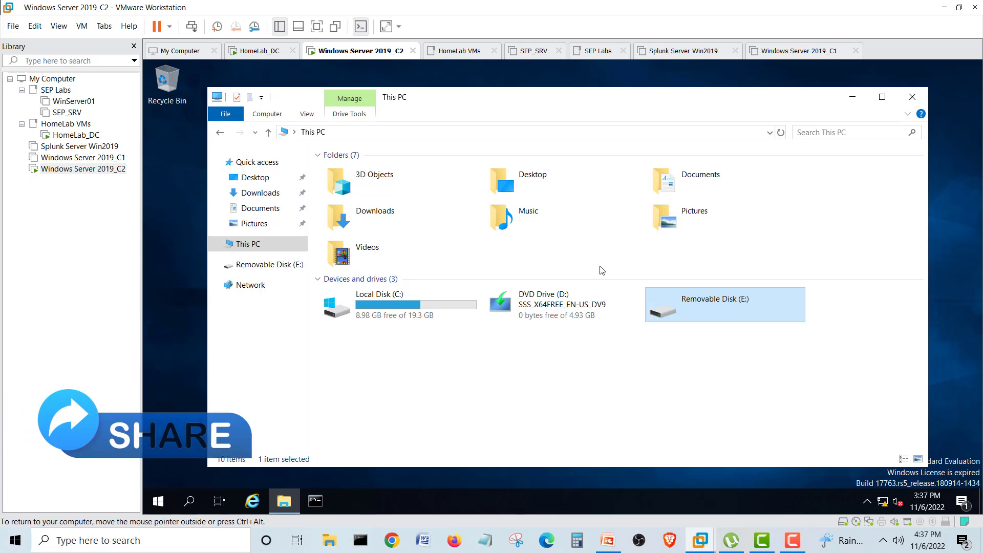
key("alt+Tab")
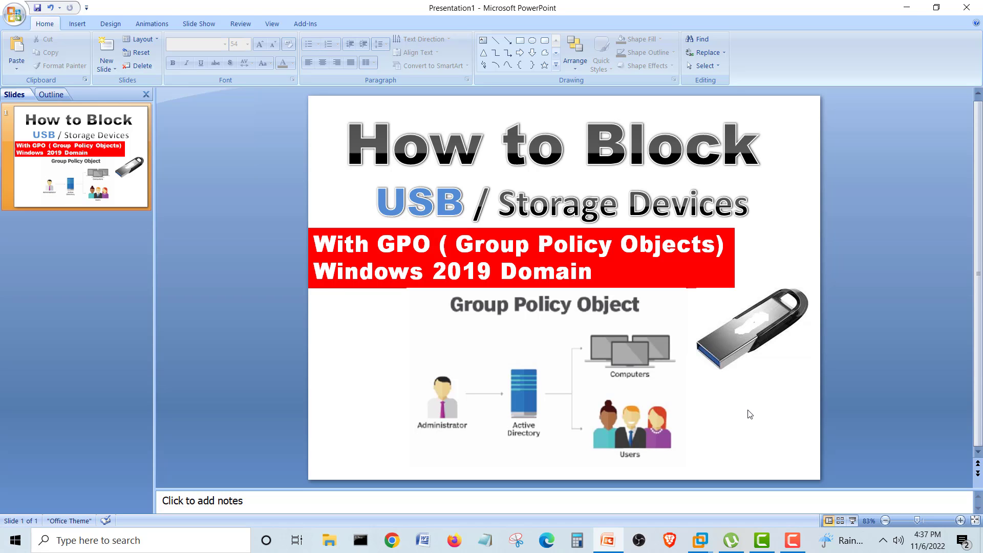
left_click(793, 540)
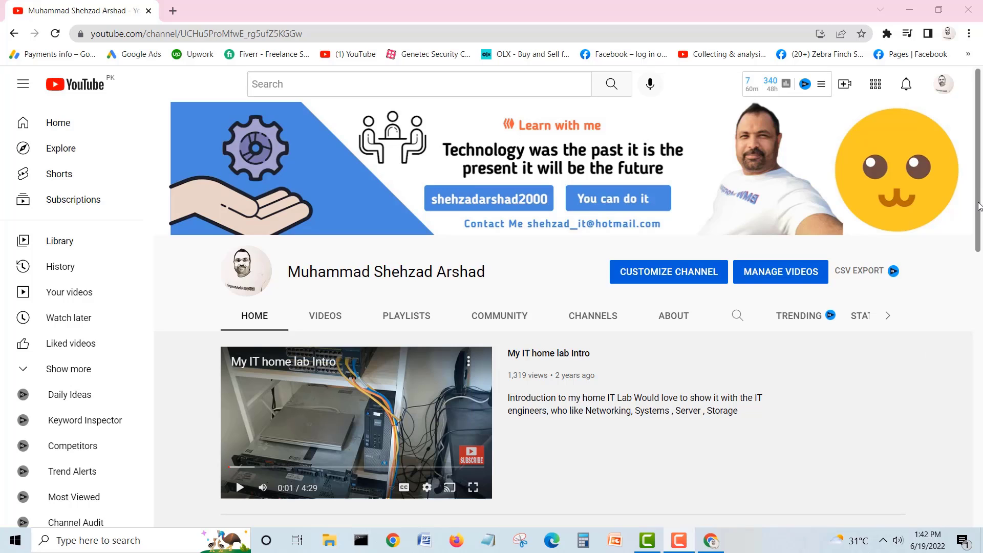
- Look through the uploaded videos on the YouTube channel page
left_click_drag(979, 205, 981, 167)
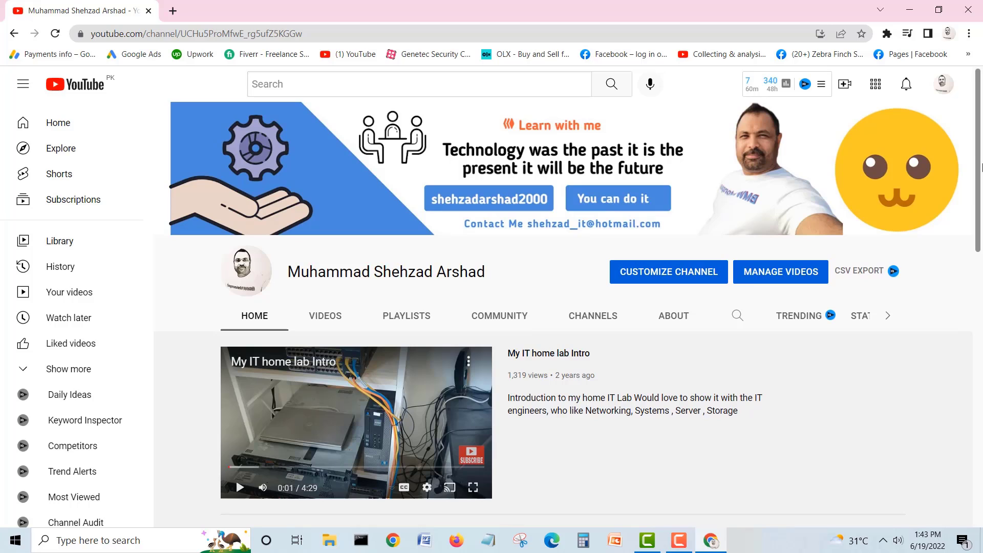
left_click(324, 318)
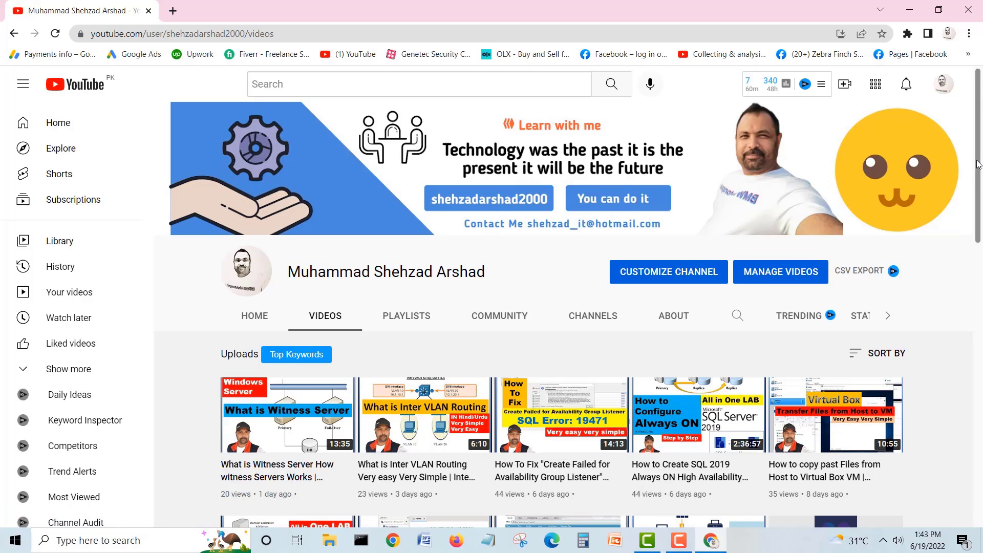
left_click_drag(978, 164, 971, 250)
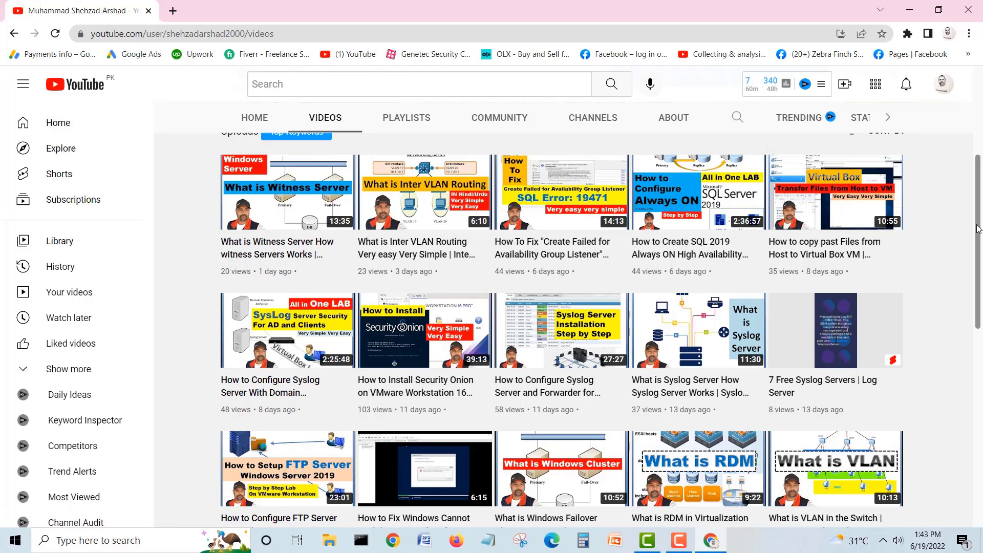
left_click_drag(978, 229, 978, 326)
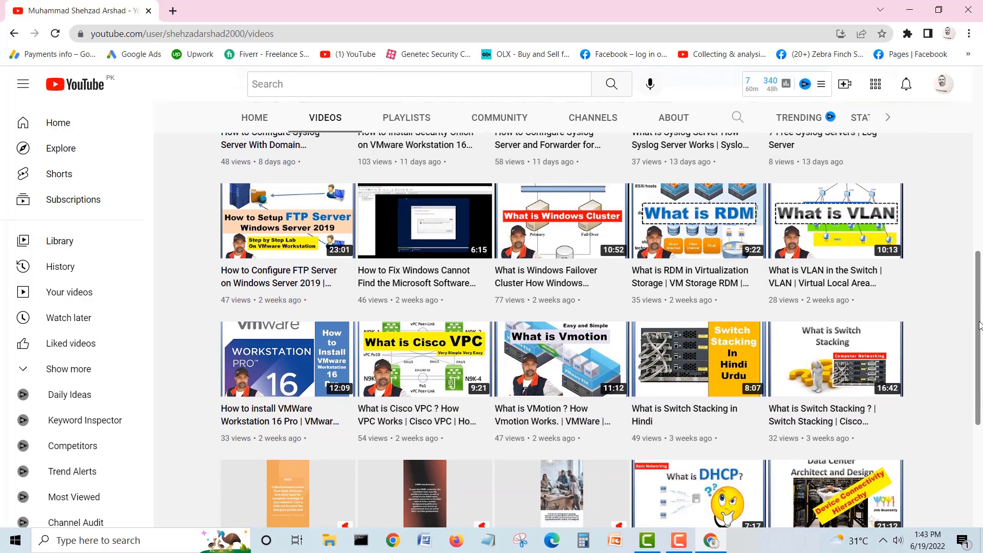
- Look through the channel's playlists, advancing the Created playlists row to its next set
left_click(395, 117)
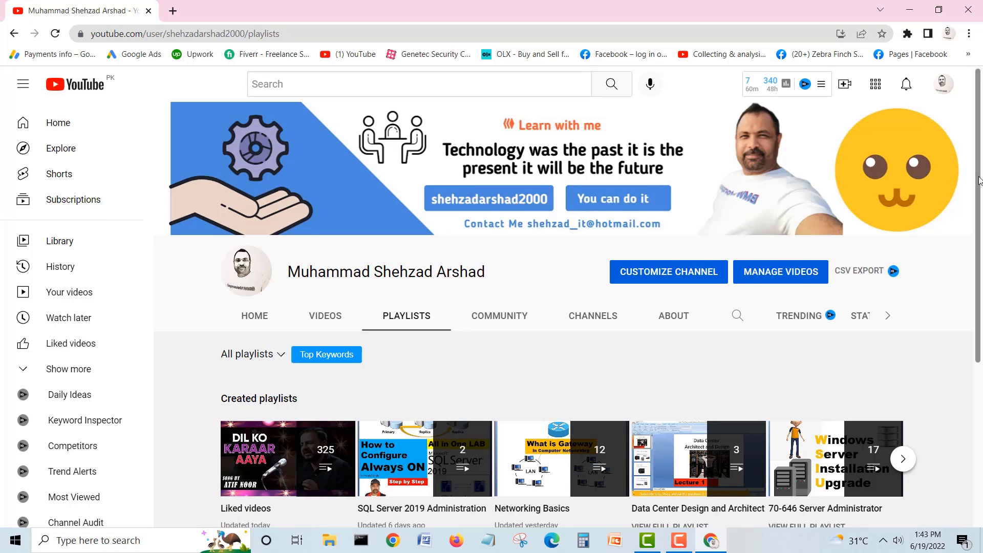
left_click_drag(978, 180, 977, 341)
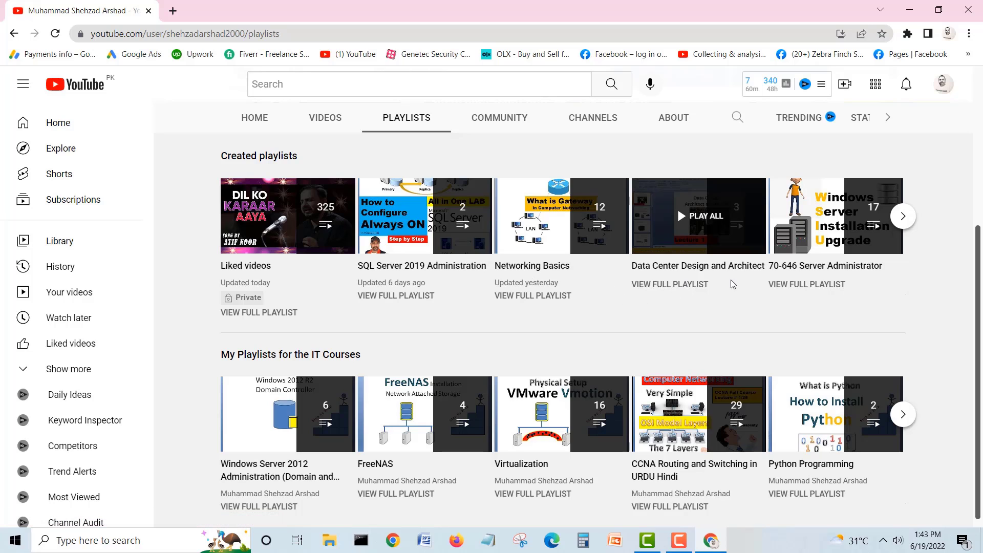
left_click(903, 217)
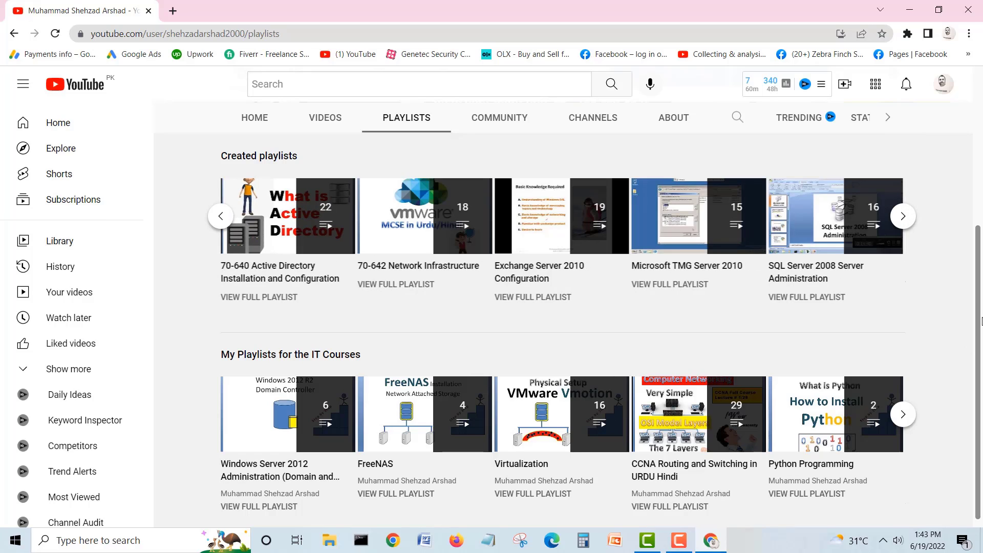
- Advance the My Playlists for the IT Courses row to its next set and look over the playlists page
scroll(976, 343, "down", 1)
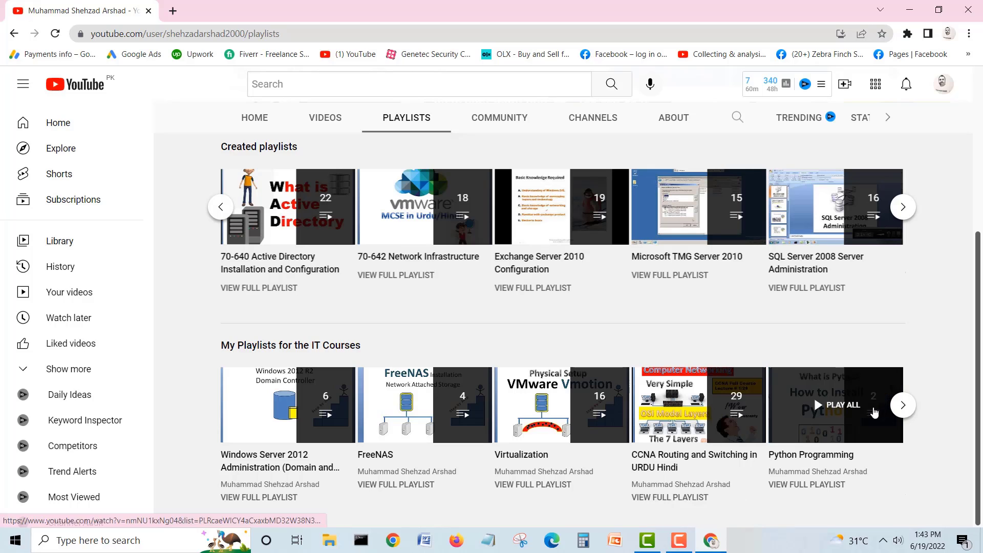
left_click(901, 406)
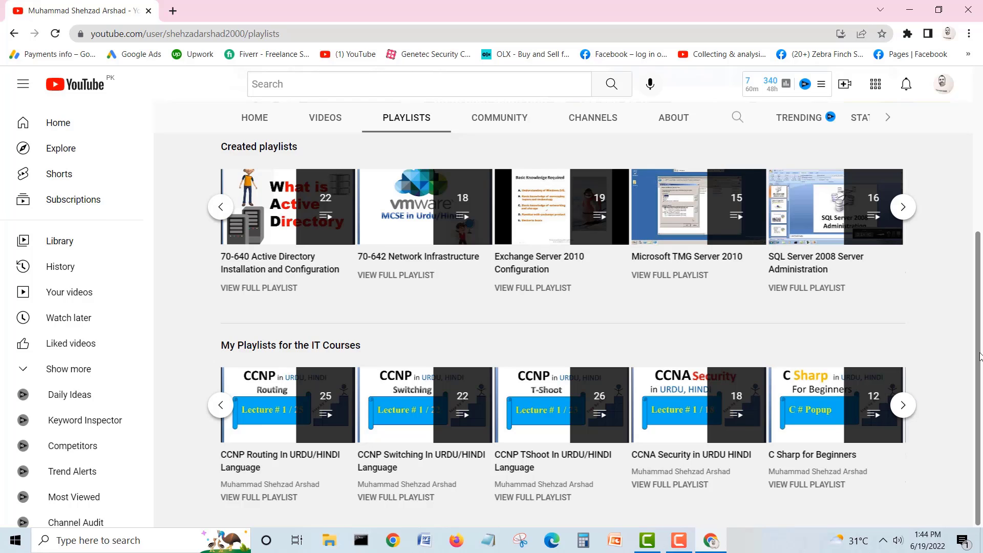
left_click_drag(980, 344, 980, 253)
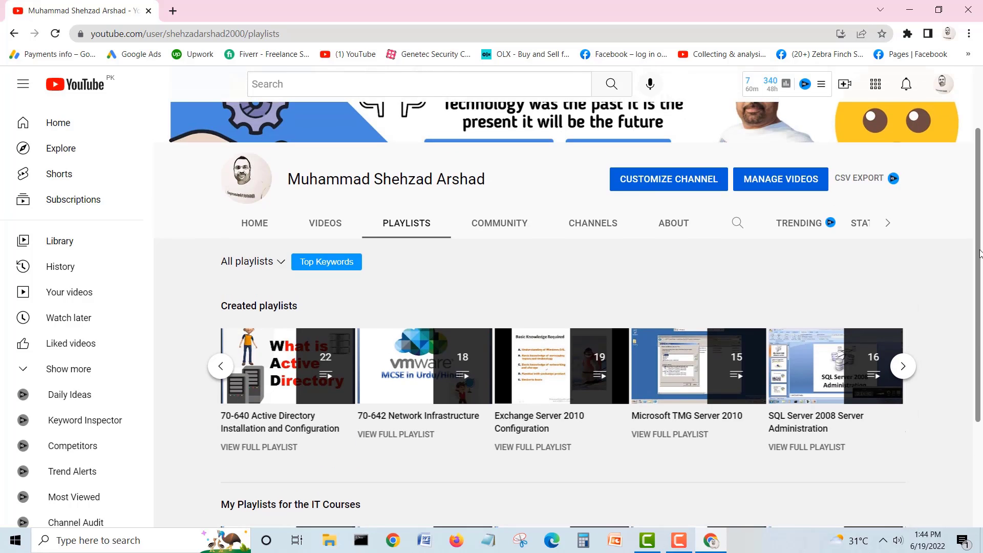
left_click_drag(981, 172, 981, 146)
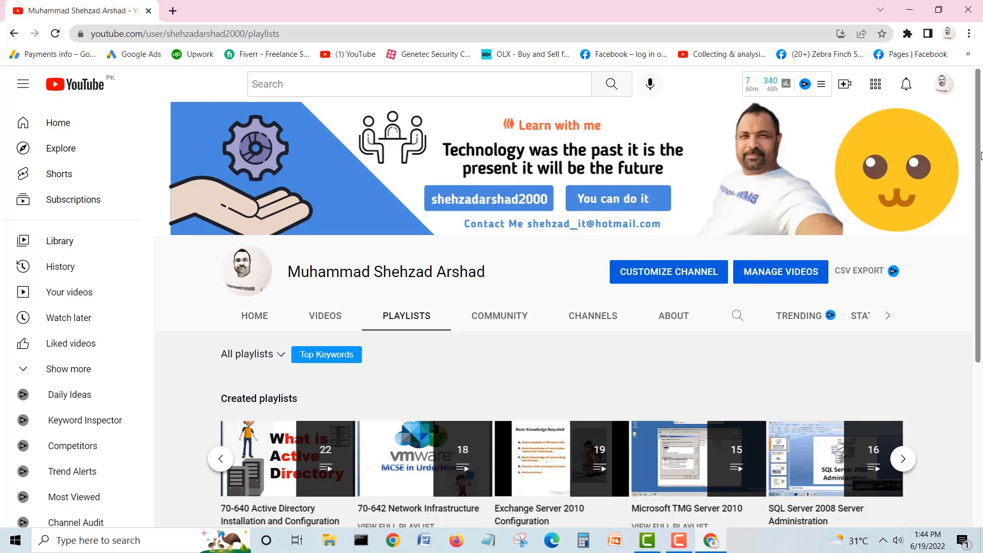
left_click_drag(980, 190, 981, 335)
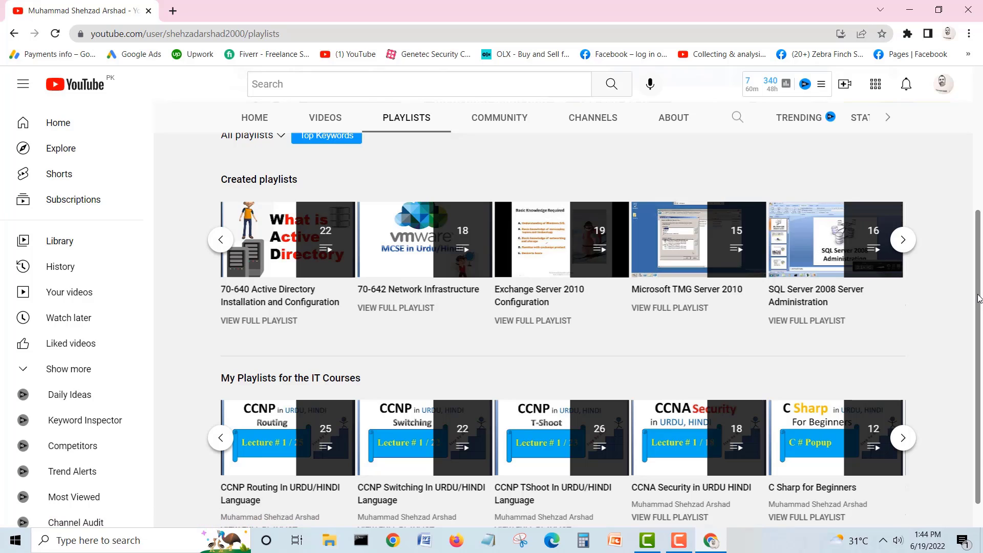
scroll(979, 298, "up", 3)
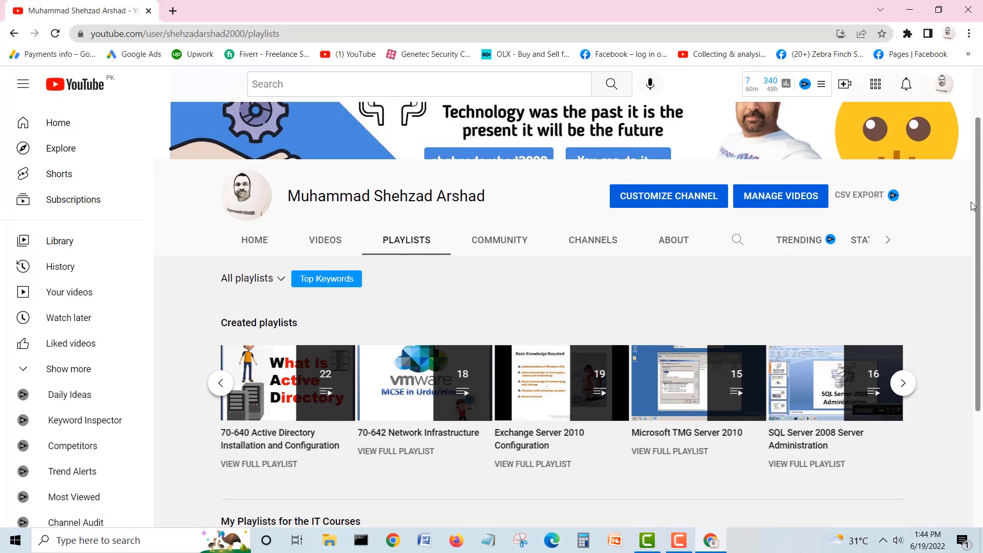
- Return to the channel's uploaded videos, browse down through the older lectures, and go back to the start of the page
left_click(326, 236)
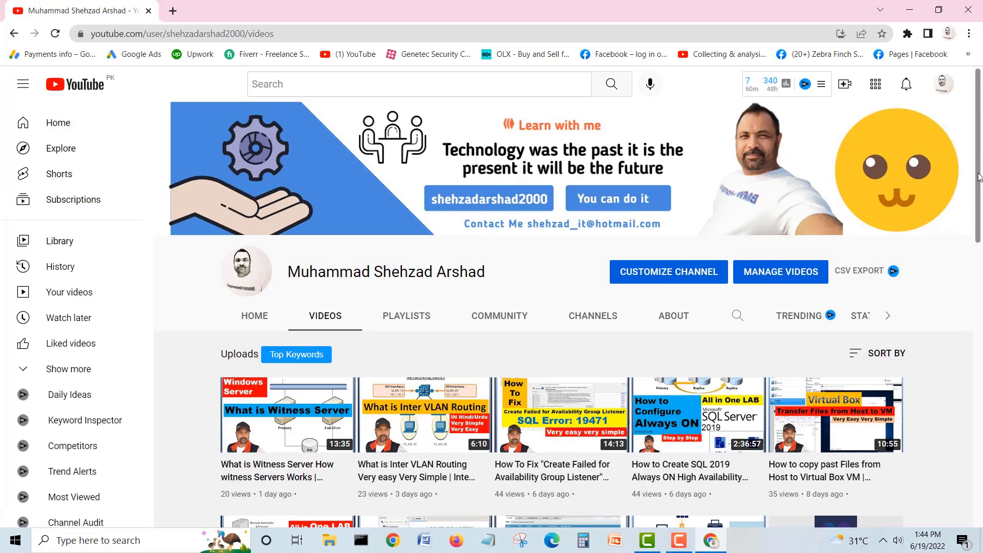
left_click_drag(978, 176, 978, 222)
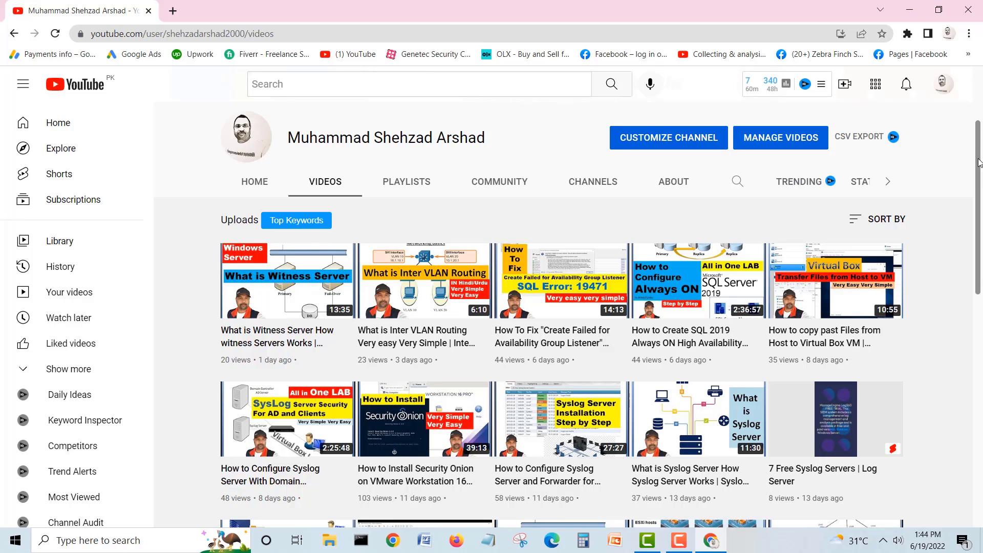
left_click_drag(979, 163, 980, 540)
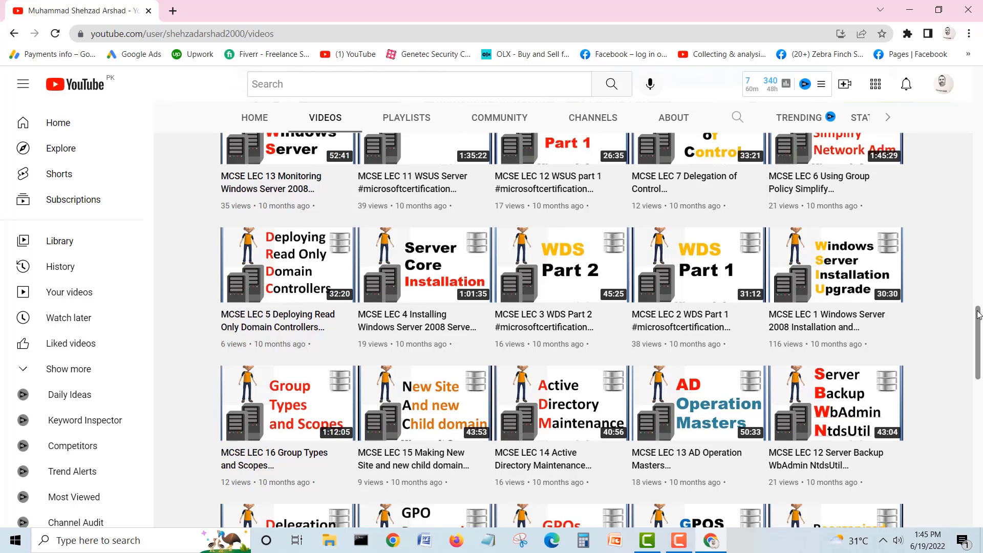
left_click_drag(979, 316, 968, 527)
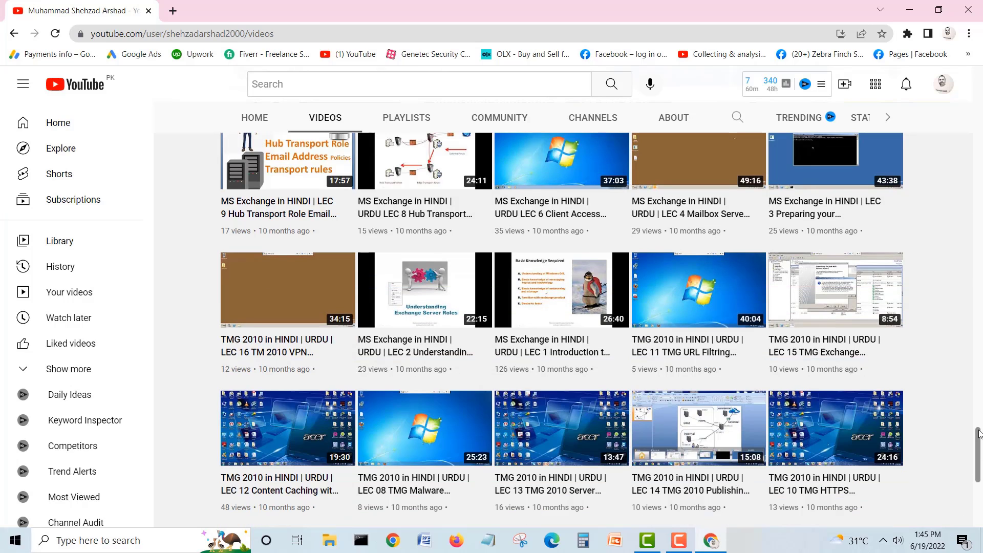
left_click_drag(978, 436, 968, 60)
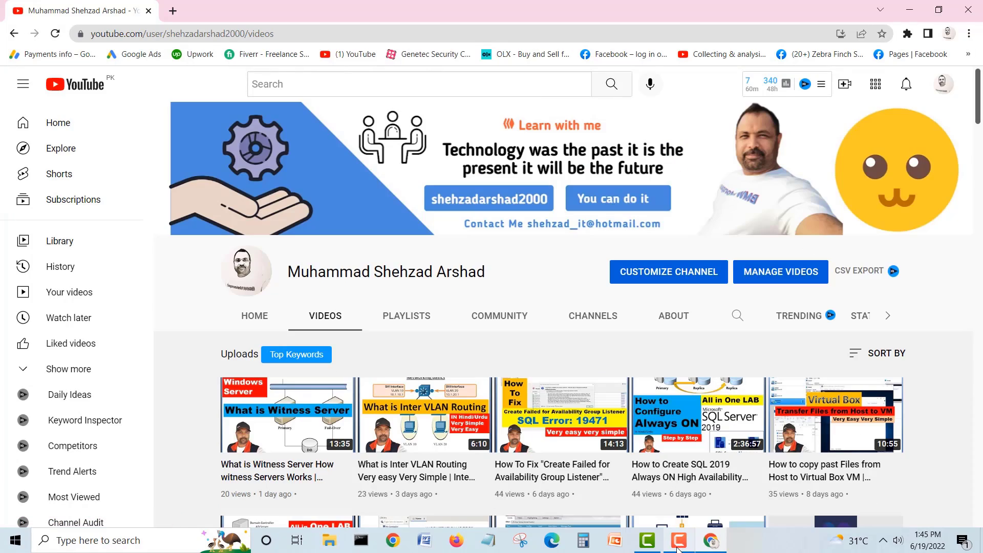